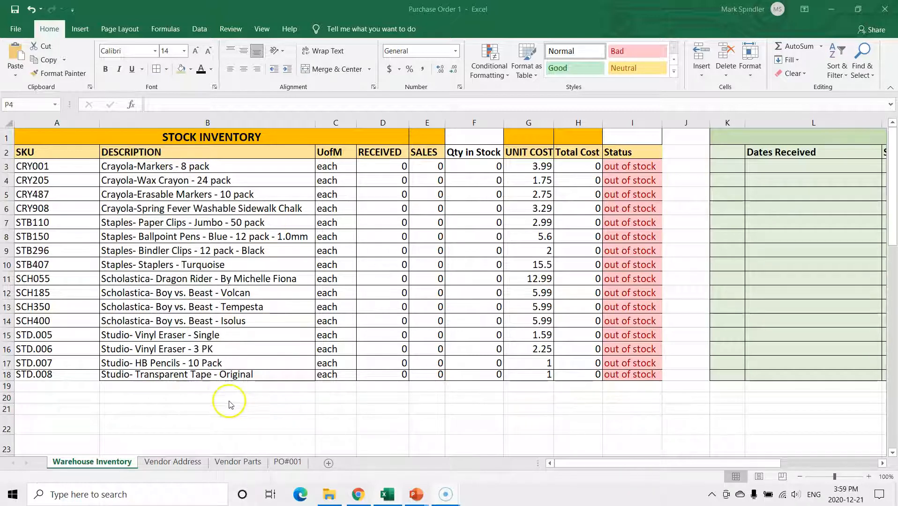
Review the PO#001, Vendor Parts, Warehouse Inventory and Vendor Address sheets to see what data each one holds
left_click(174, 463)
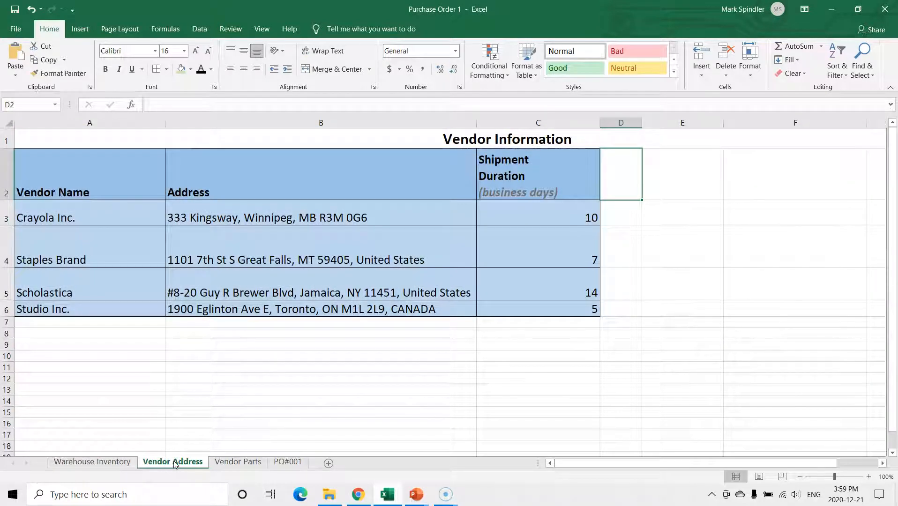
left_click(236, 463)
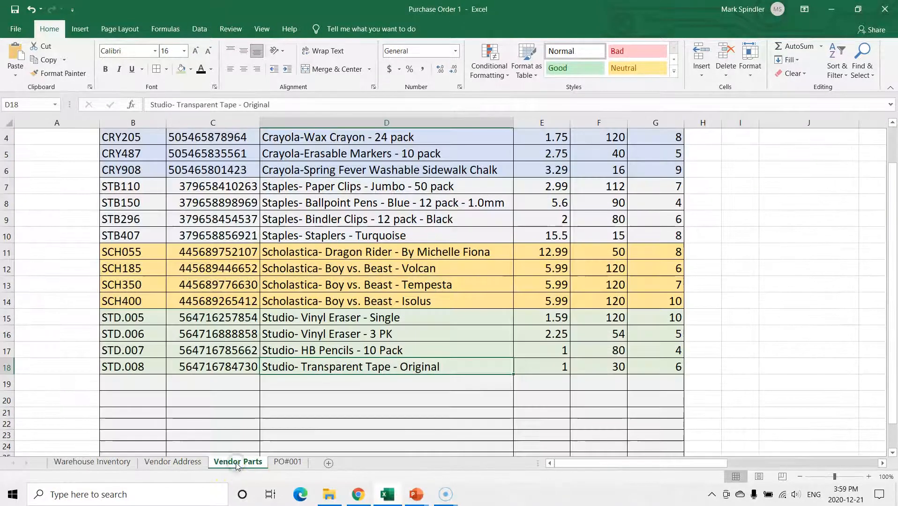
scroll(363, 375, "up", 1)
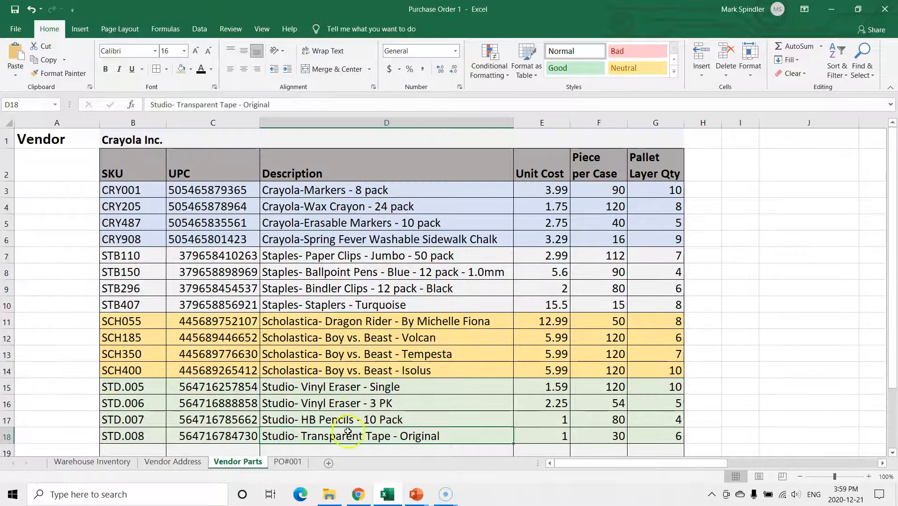
left_click(288, 463)
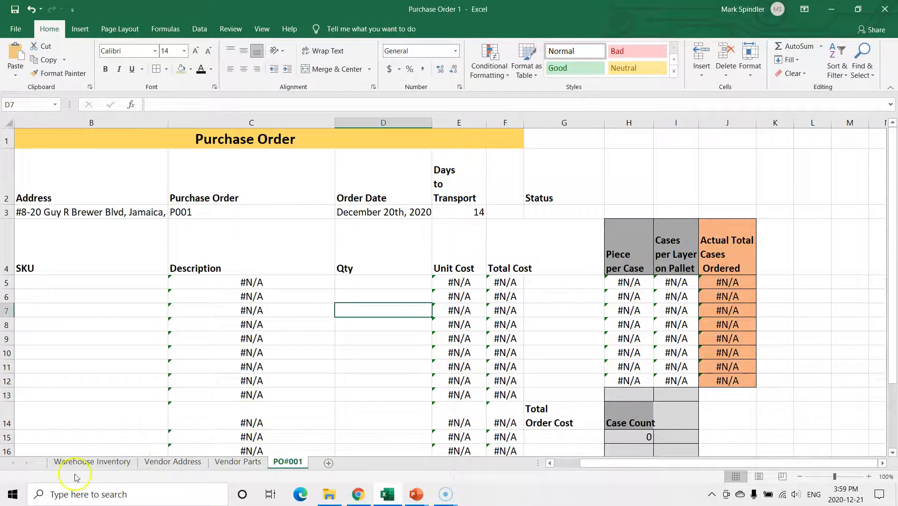
left_click(92, 461)
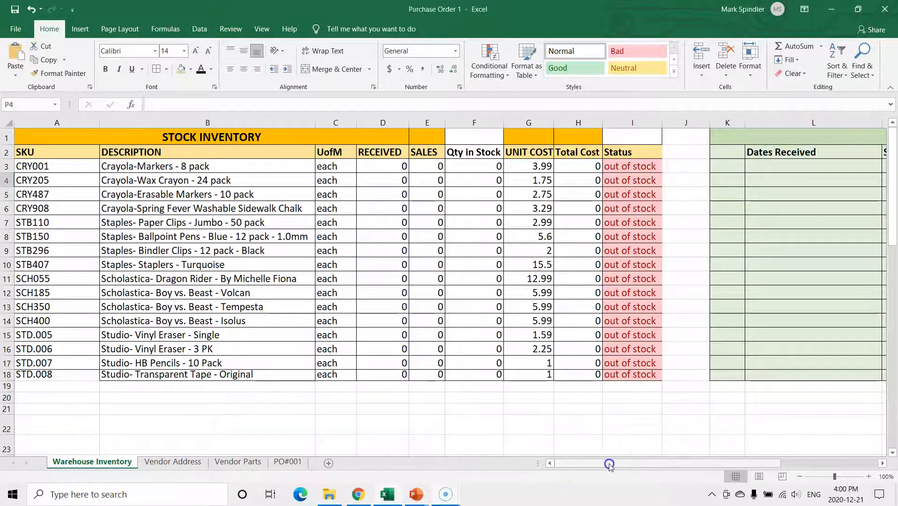
mouse_move(636, 466)
left_mouse_down()
mouse_move(704, 464)
mouse_move(624, 464)
left_mouse_up()
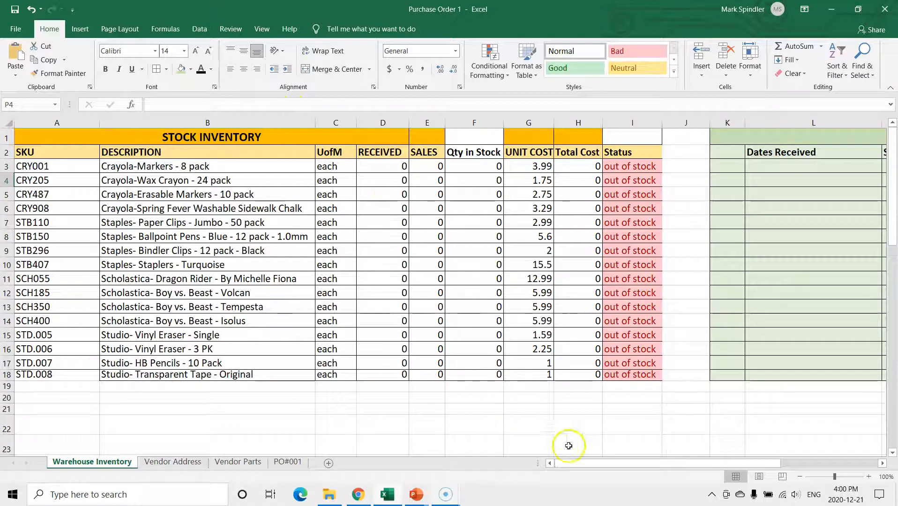
left_click_drag(587, 466, 564, 462)
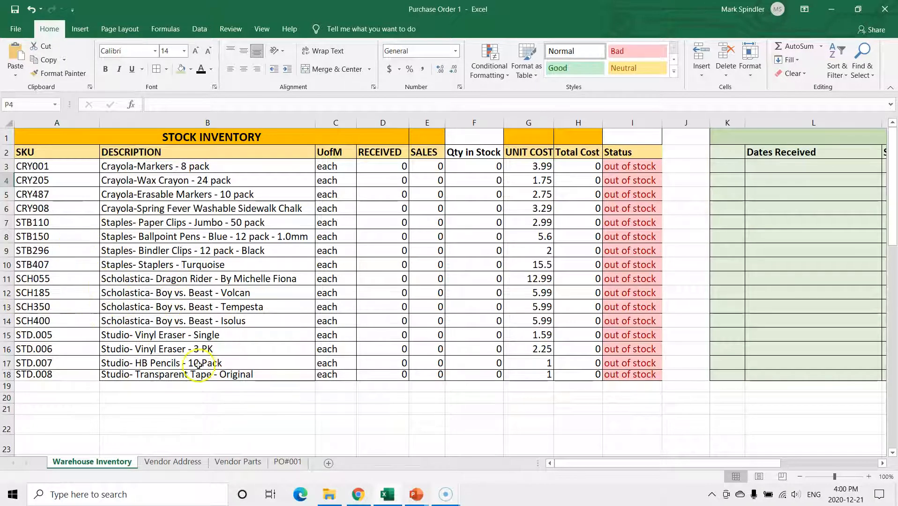
left_click(171, 462)
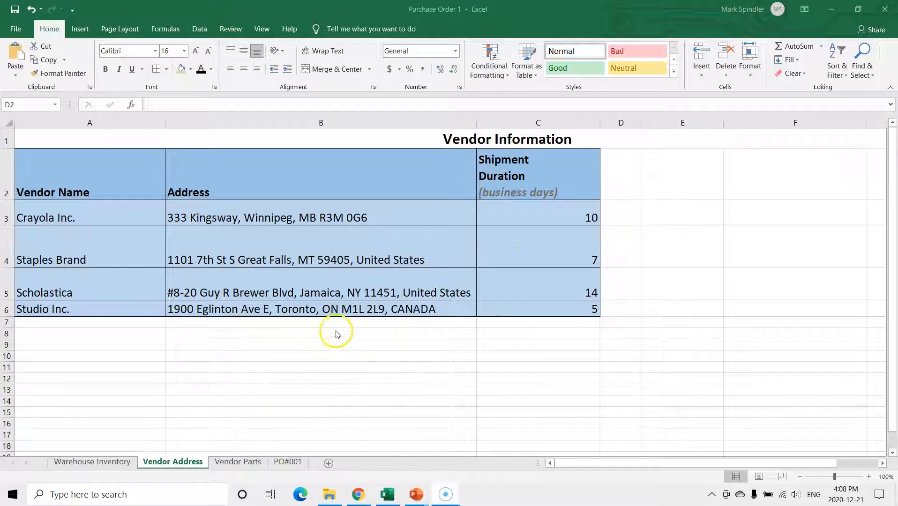
On the PO#001 sheet, choose Scholastica as the vendor and widen column B to fit the full address
left_click(287, 463)
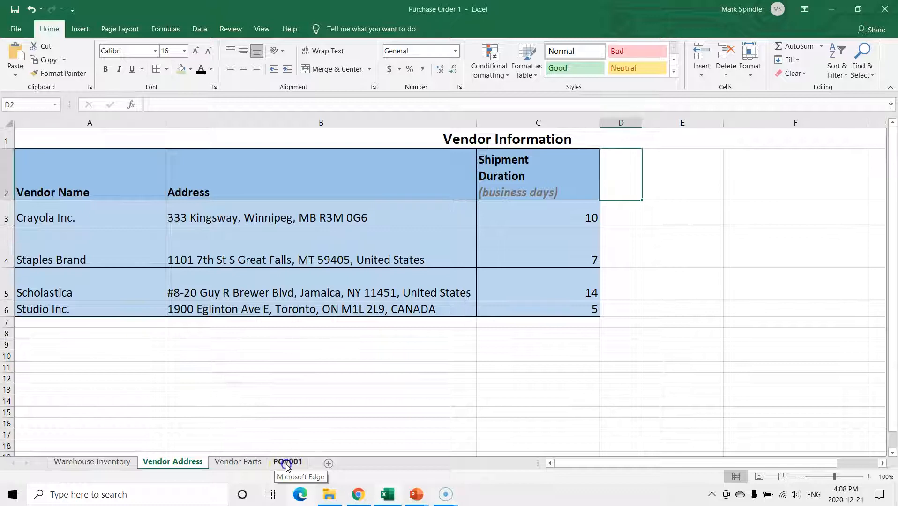
left_click(288, 463)
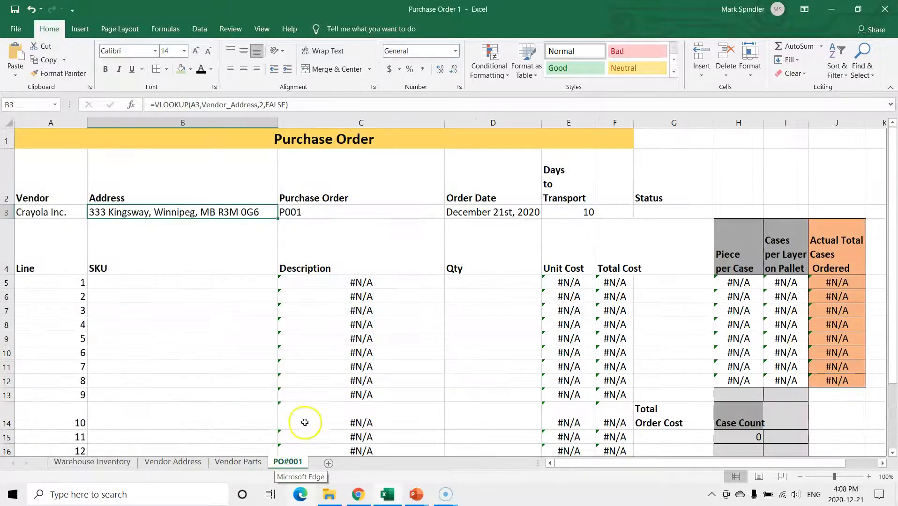
left_click(76, 214)
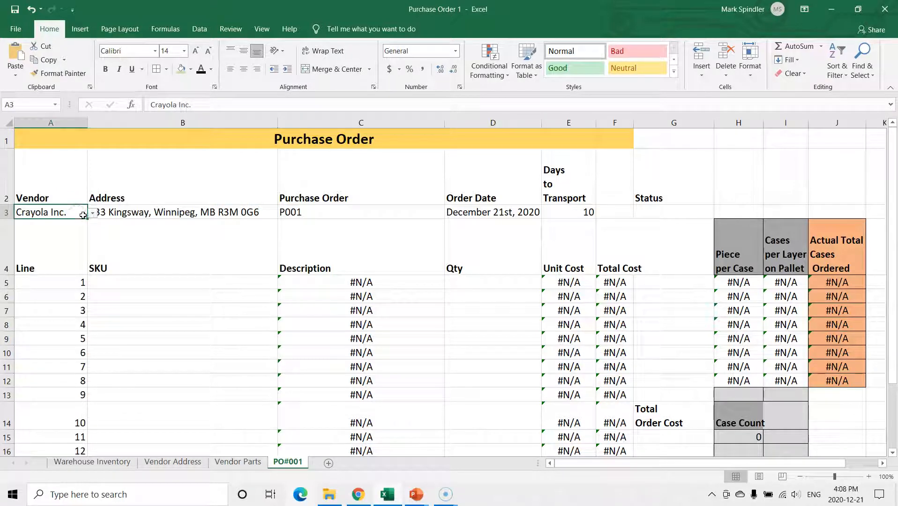
left_click(92, 212)
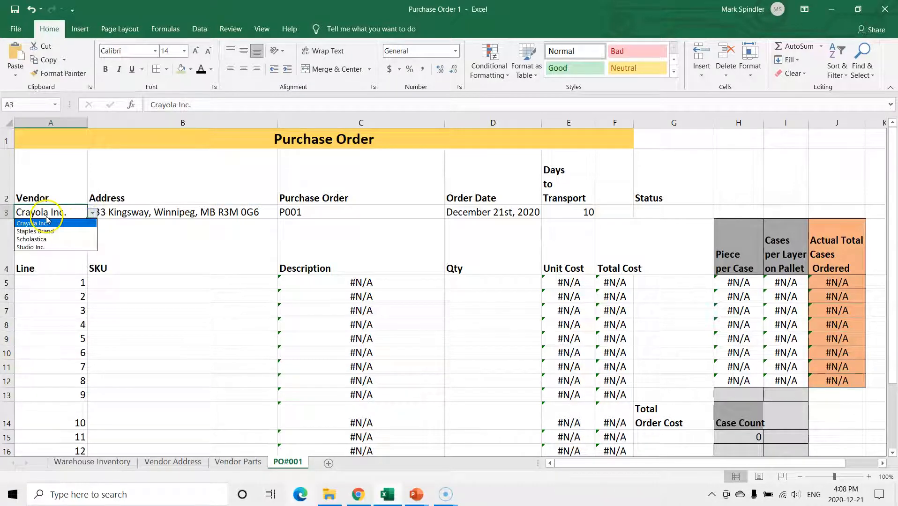
left_click(38, 240)
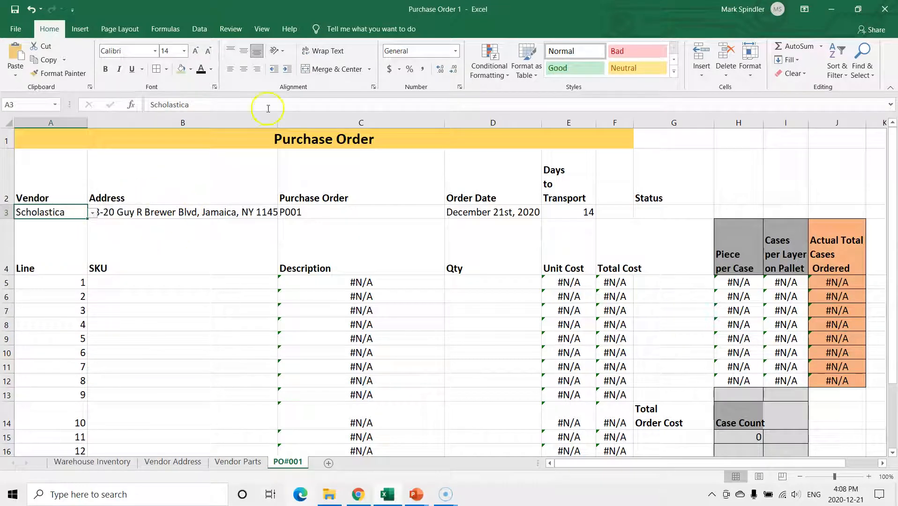
left_click_drag(277, 122, 355, 123)
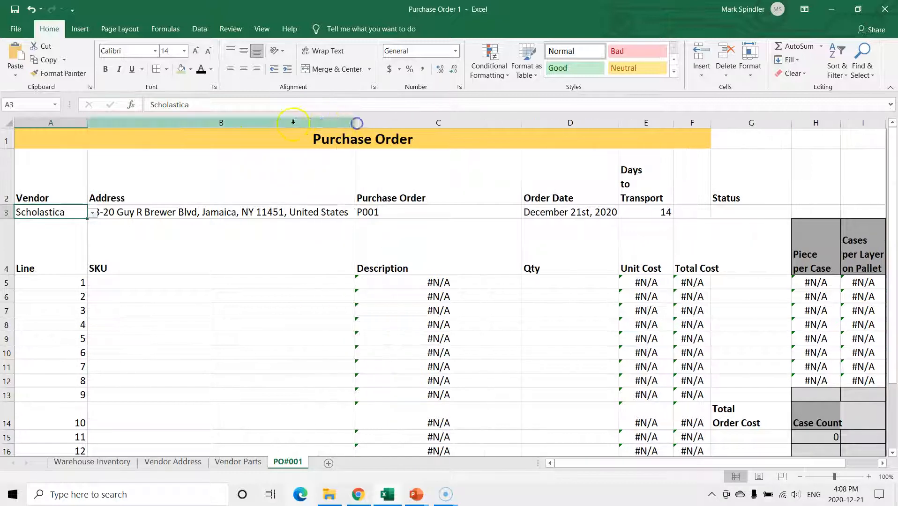
Change the purchase order's vendor to Studio Inc. and compare its days to transport with the Vendor Address sheet
left_click(92, 213)
left_click(56, 247)
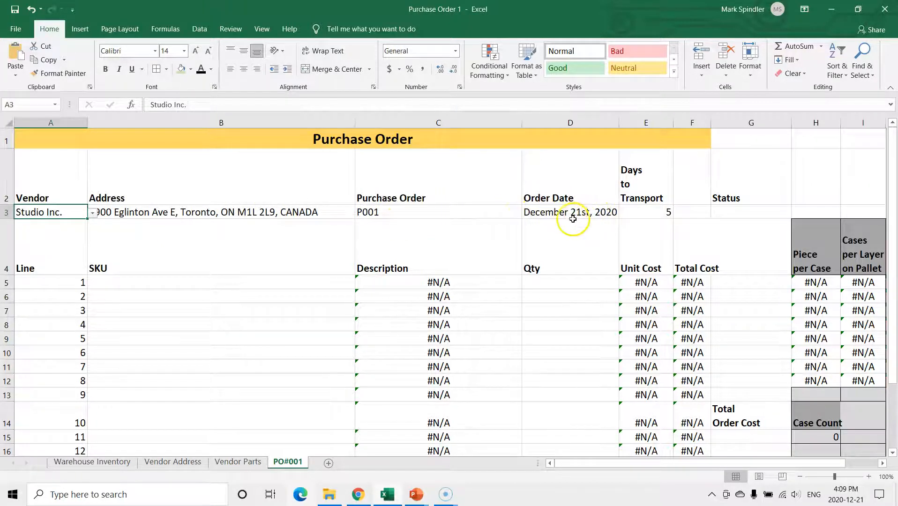
left_click(645, 214)
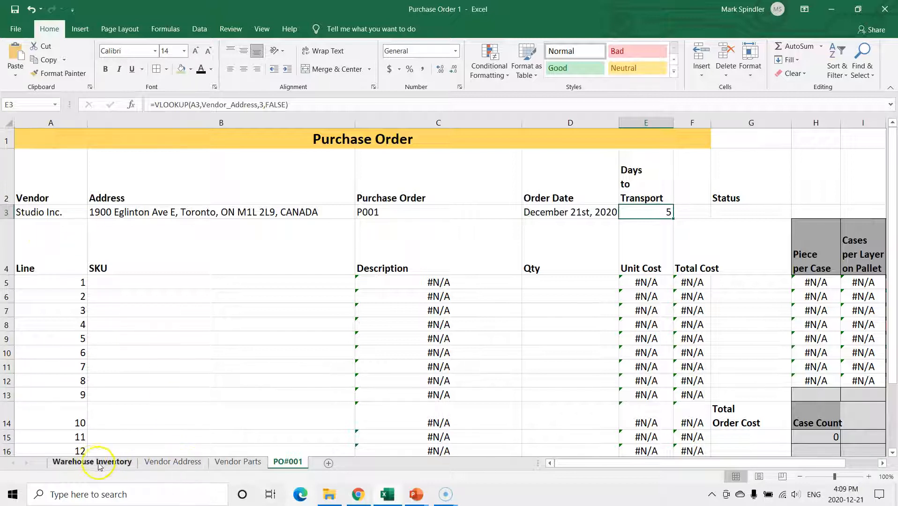
left_click(201, 469)
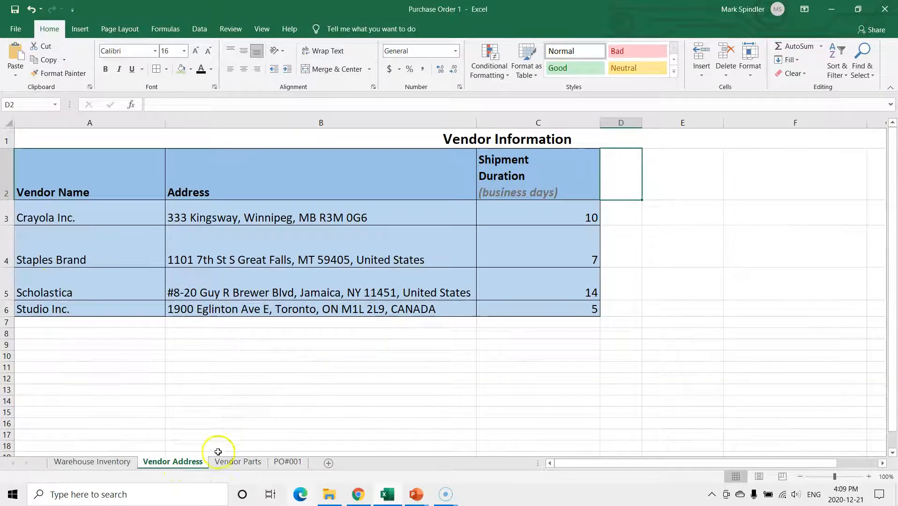
left_click(284, 462)
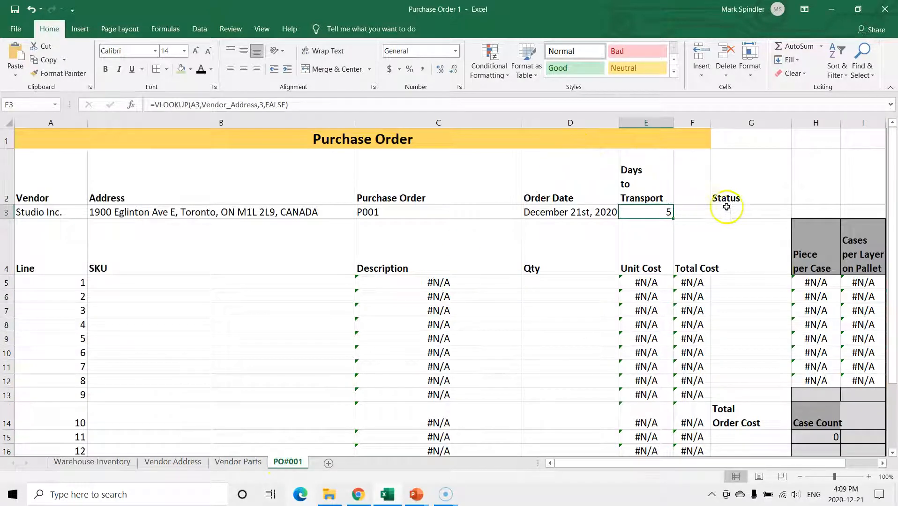
Set the purchase order's status to Saved
left_click(741, 211)
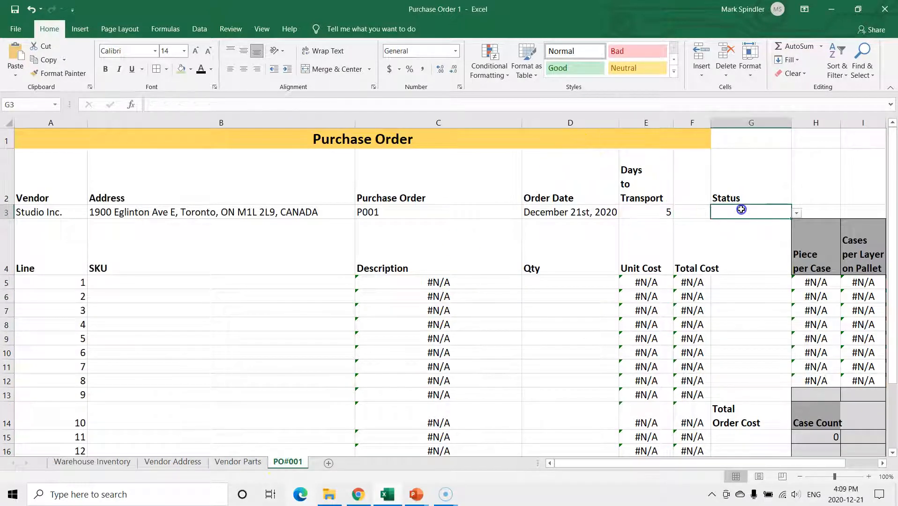
left_click(796, 213)
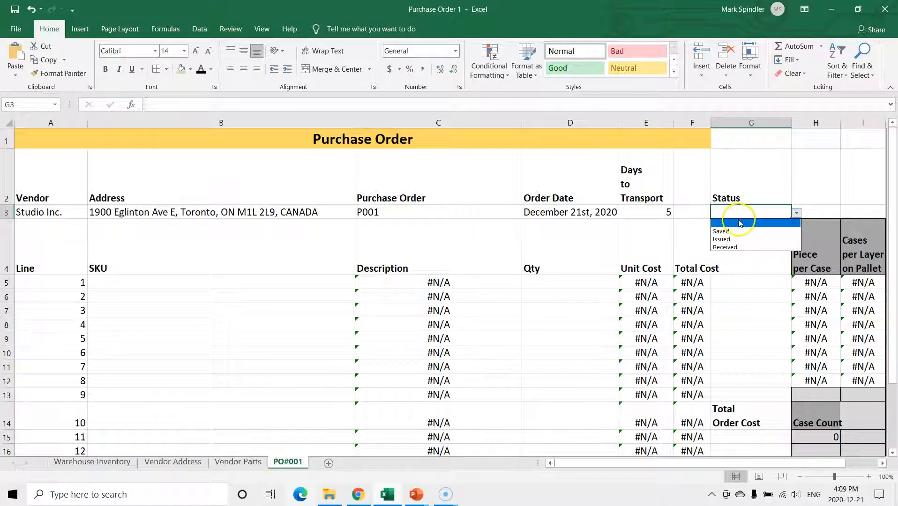
left_click(723, 233)
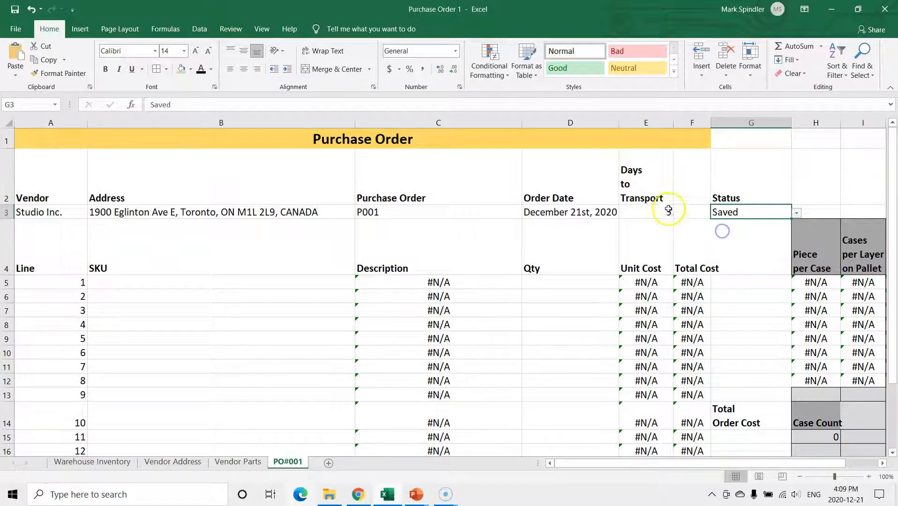
left_click(796, 213)
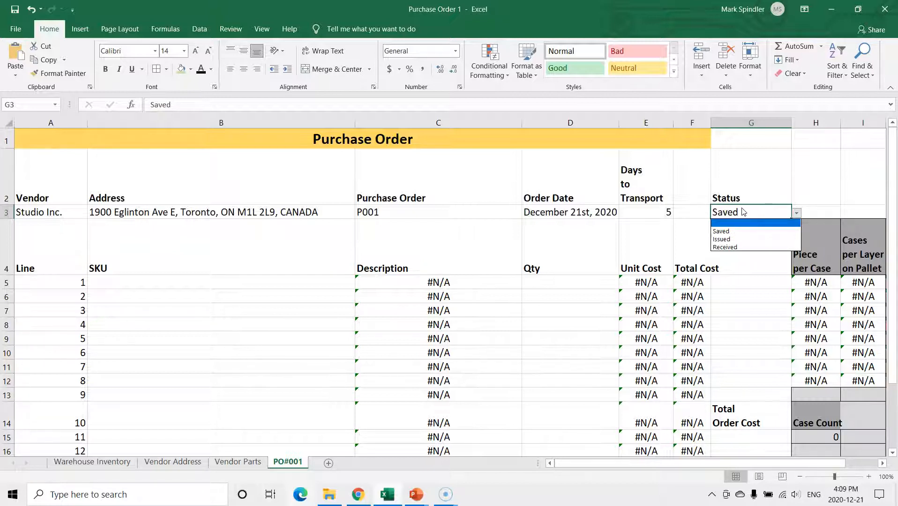
left_click(729, 232)
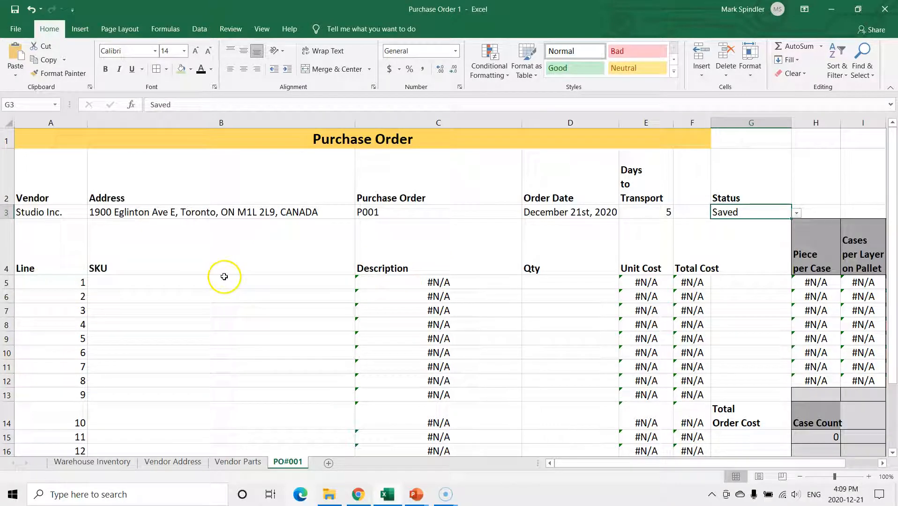
Choose STD.005 as the SKU for line 1 of the purchase order
left_click(149, 286)
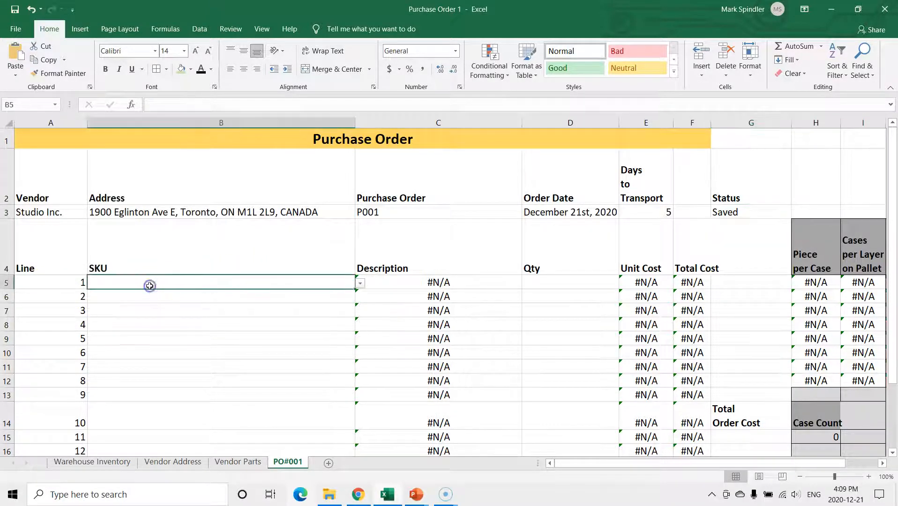
left_click(360, 284)
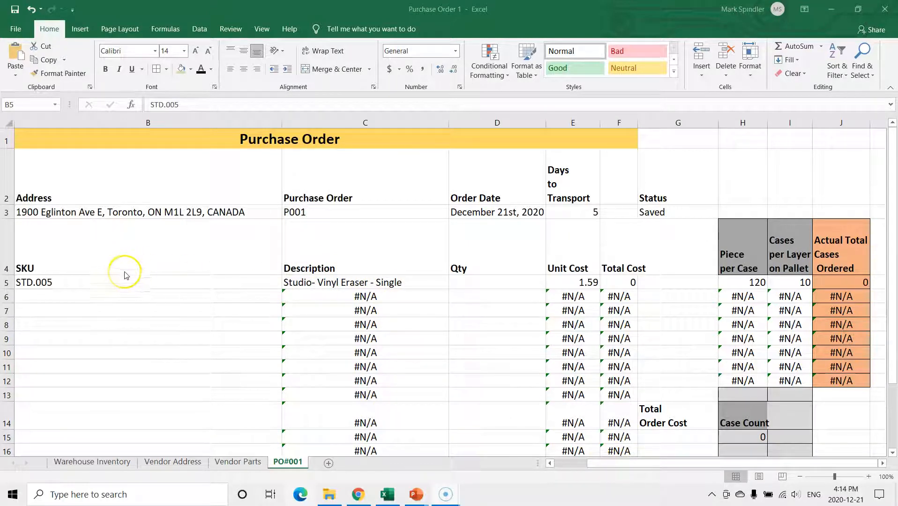
left_click(115, 283)
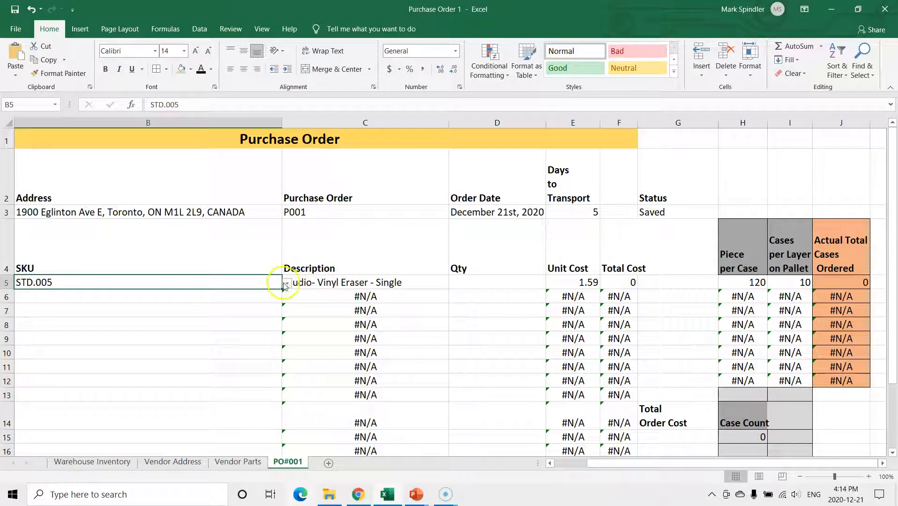
left_click(284, 283)
left_click(64, 326)
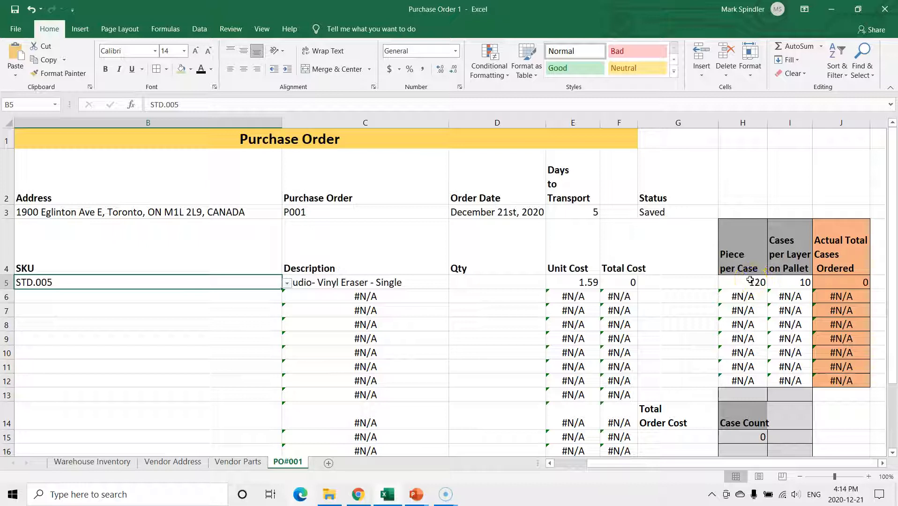
Enter an order quantity of 1200 for the STD.005 item on line 1
left_click(483, 285)
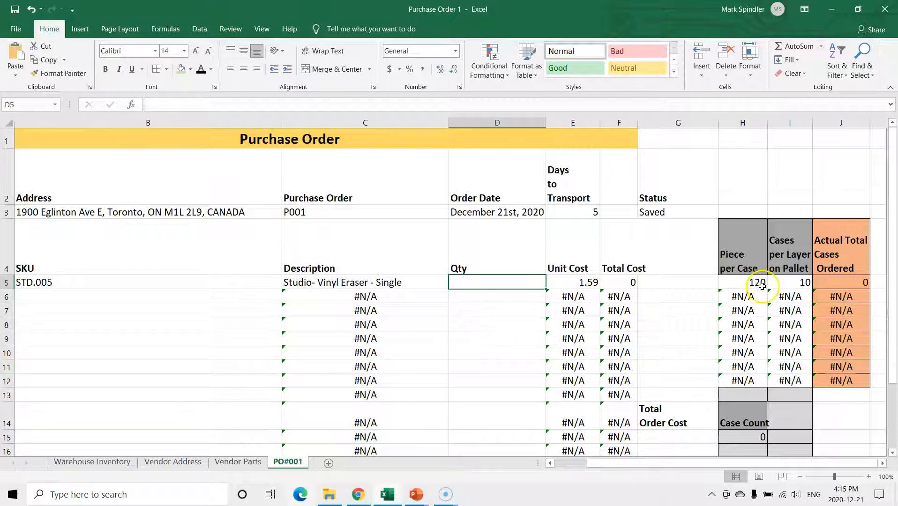
left_click(494, 284)
type("1")
double_click(470, 286)
type("12")
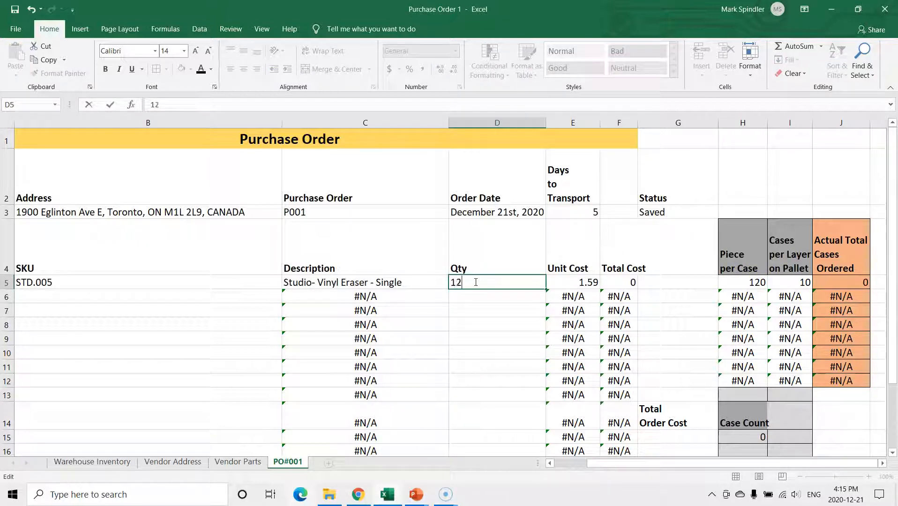
left_click(494, 297)
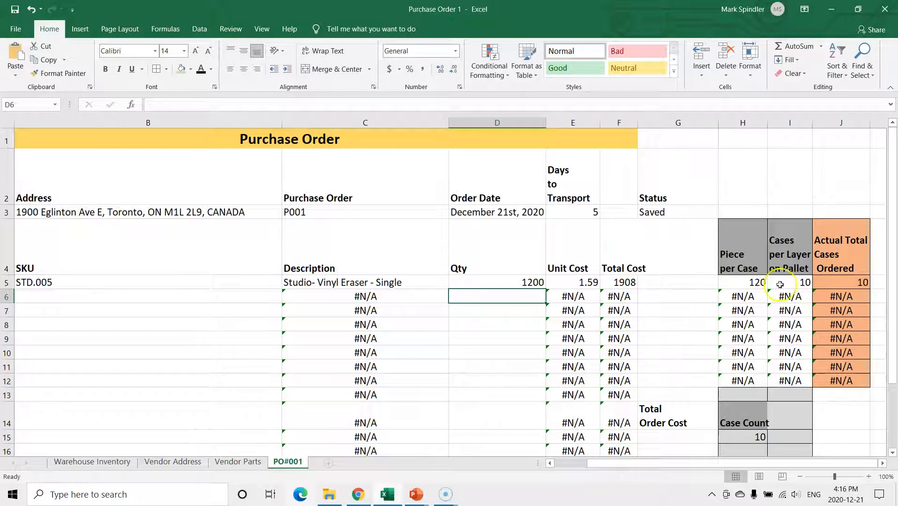
Choose STD.006 as the SKU for line 2 of the purchase order
left_click(67, 300)
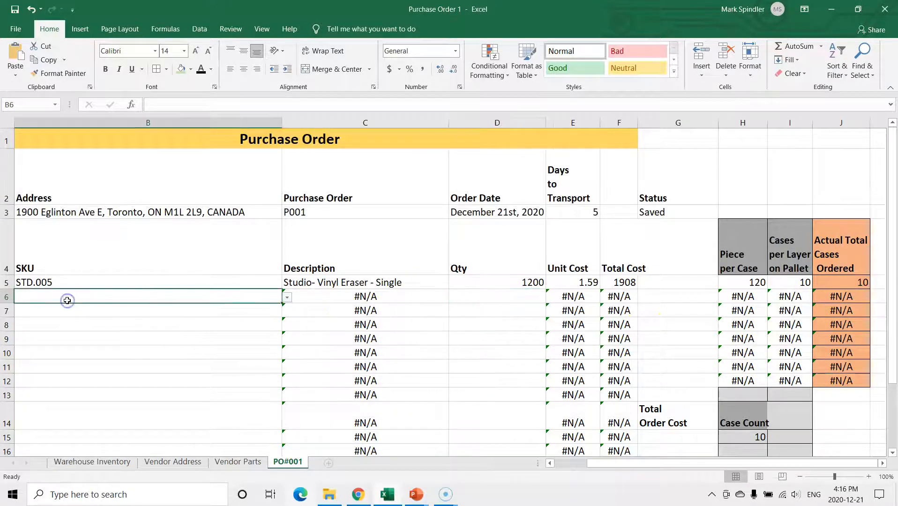
left_click(287, 297)
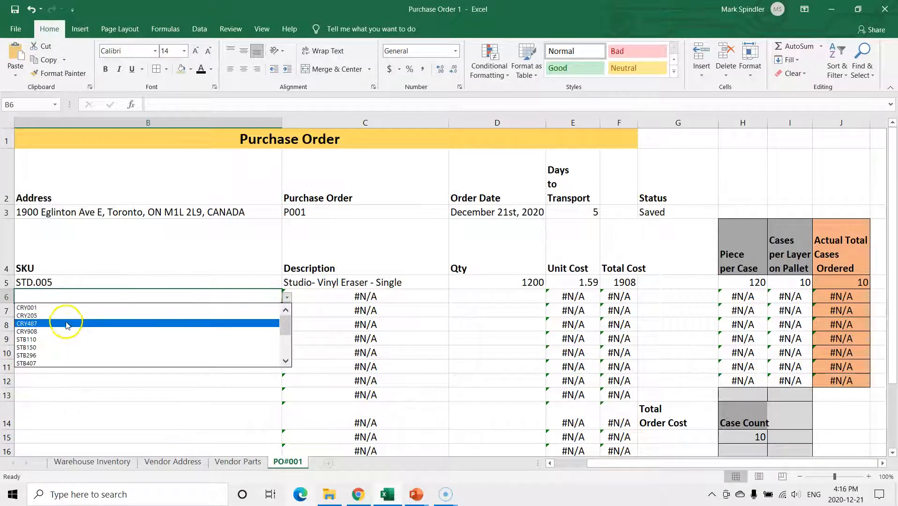
left_click_drag(288, 327, 285, 366)
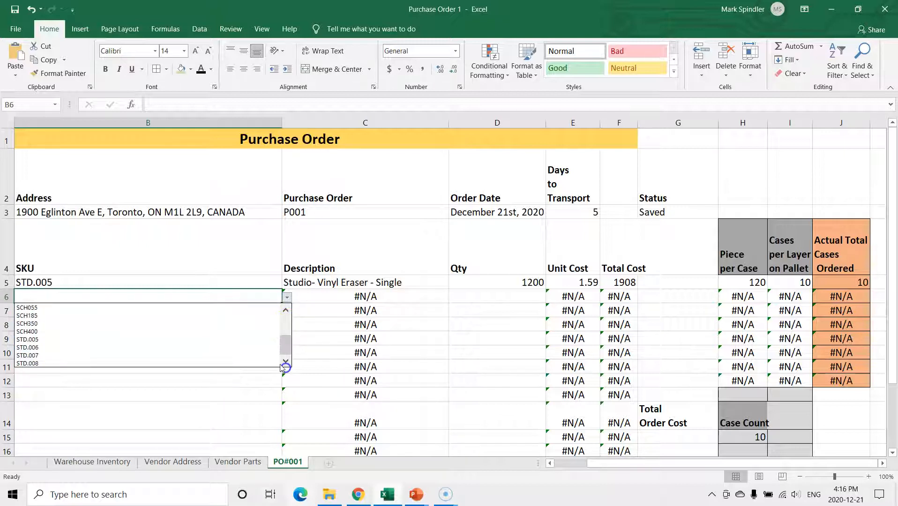
left_click(40, 348)
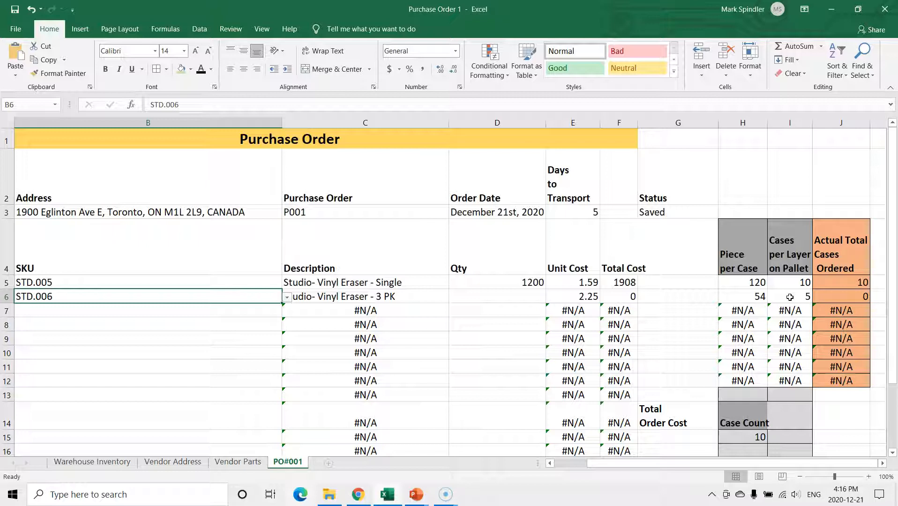
Enter an order quantity of 540 for the STD.006 item on line 2
left_click(492, 300)
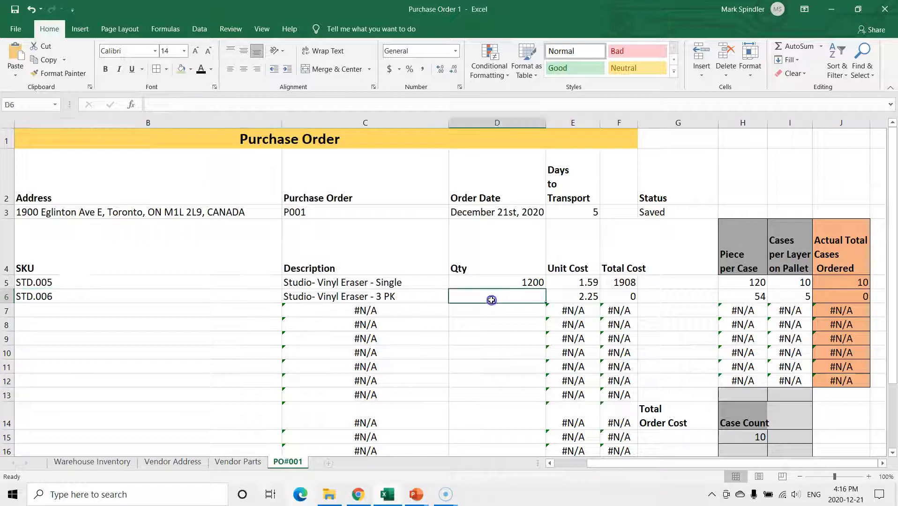
type("4")
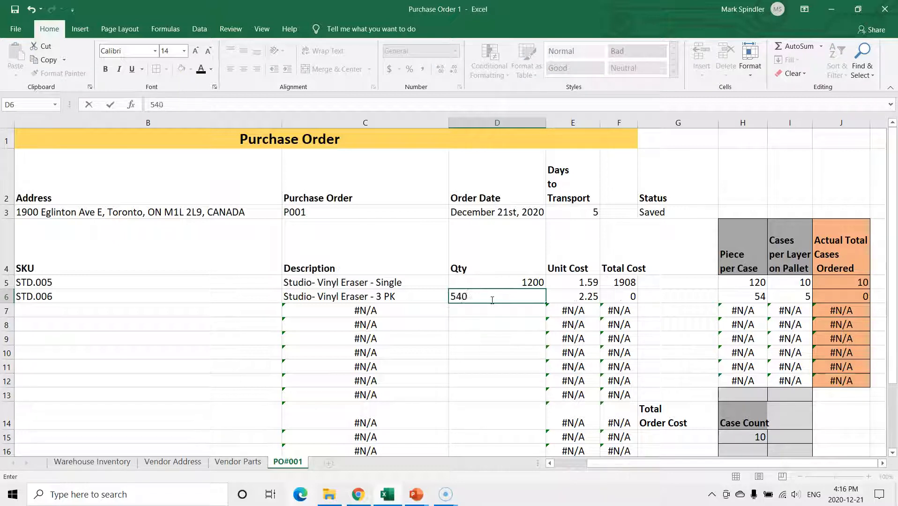
type("0")
key("Tab")
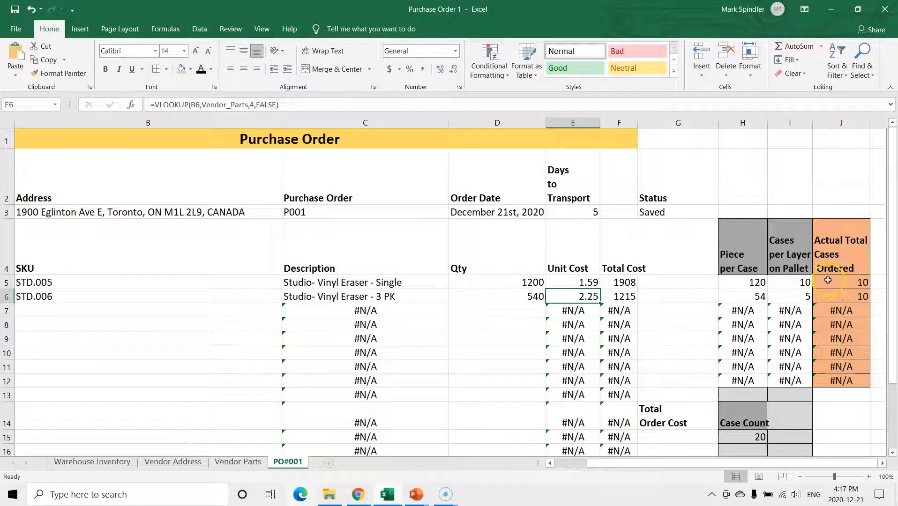
Choose STD.008 as the SKU for line 3 of the purchase order
left_click(29, 313)
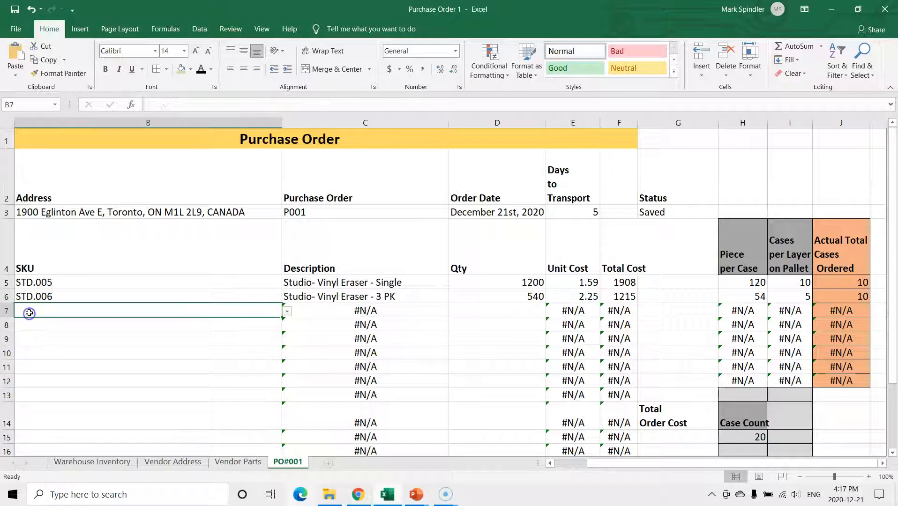
left_click(286, 314)
scroll(277, 328, "down", 5)
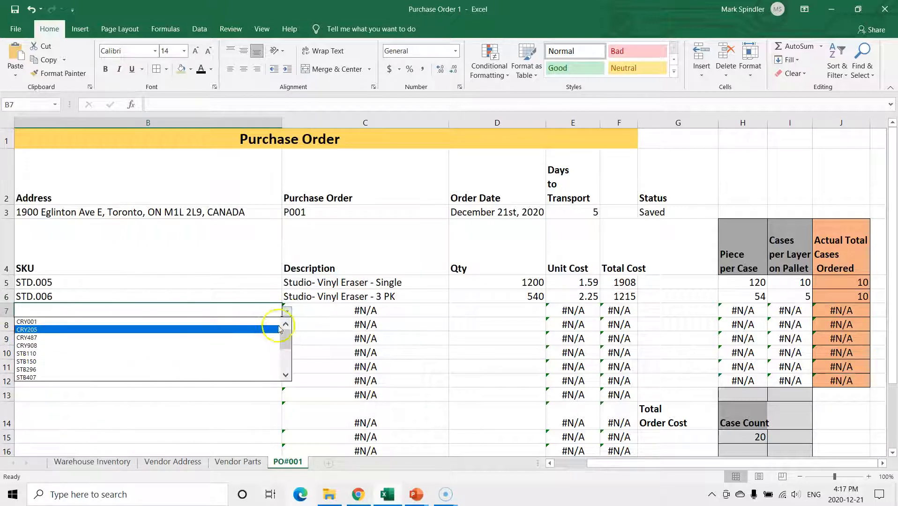
left_click_drag(285, 357, 285, 371)
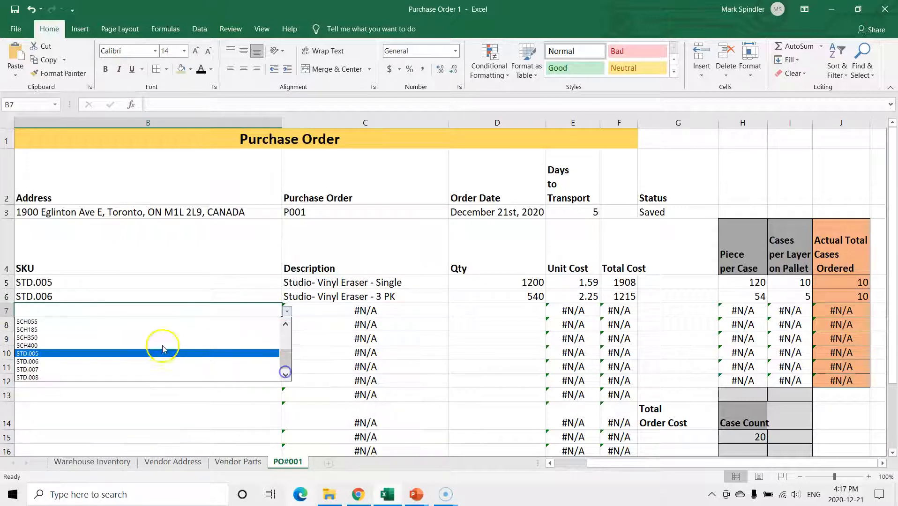
left_click(48, 378)
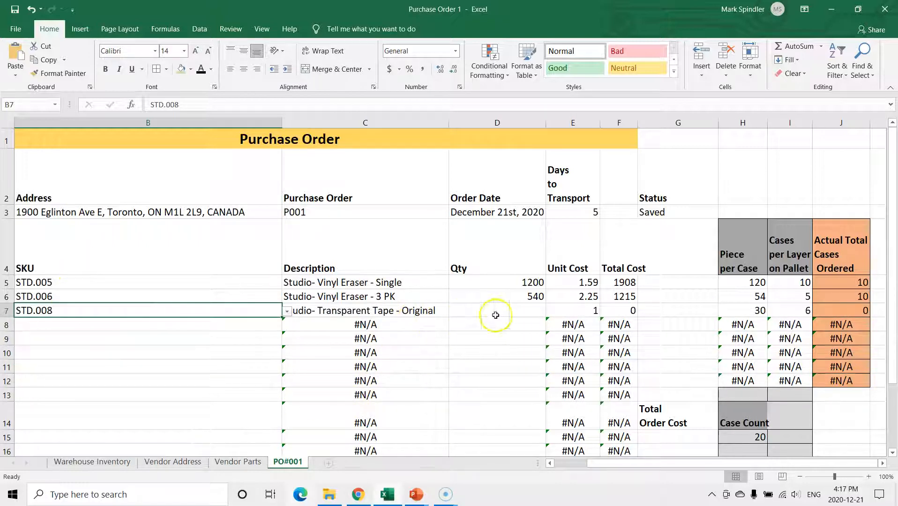
Enter an order quantity of 30 for the STD.008 item on line 3
left_click(519, 309)
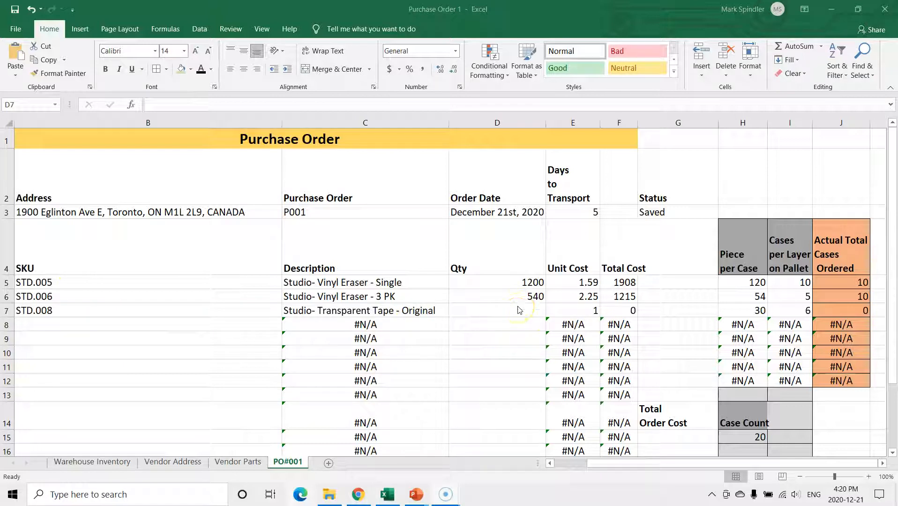
left_click(518, 313)
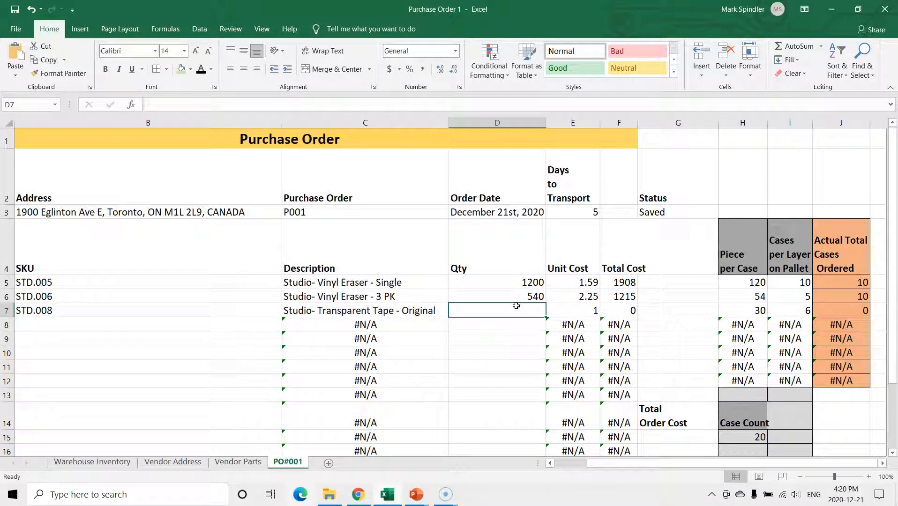
left_click(518, 311)
type("3")
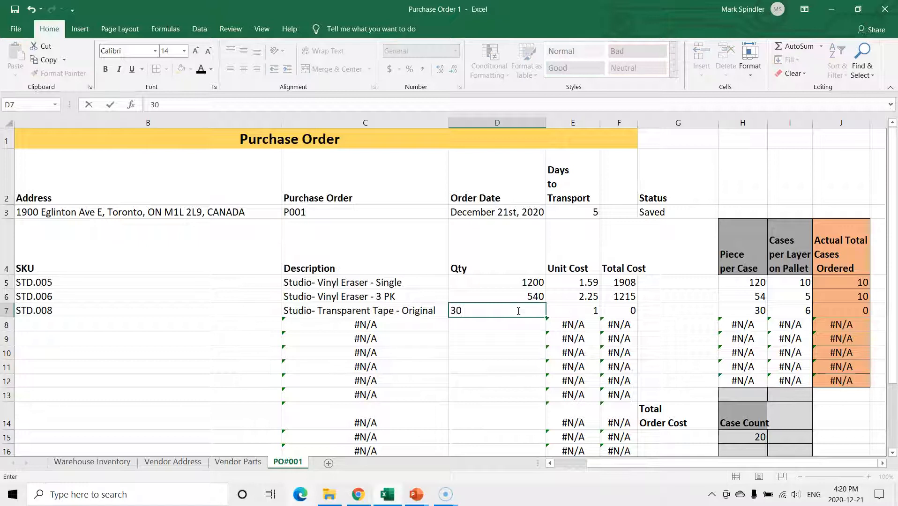
type("0")
key("Tab")
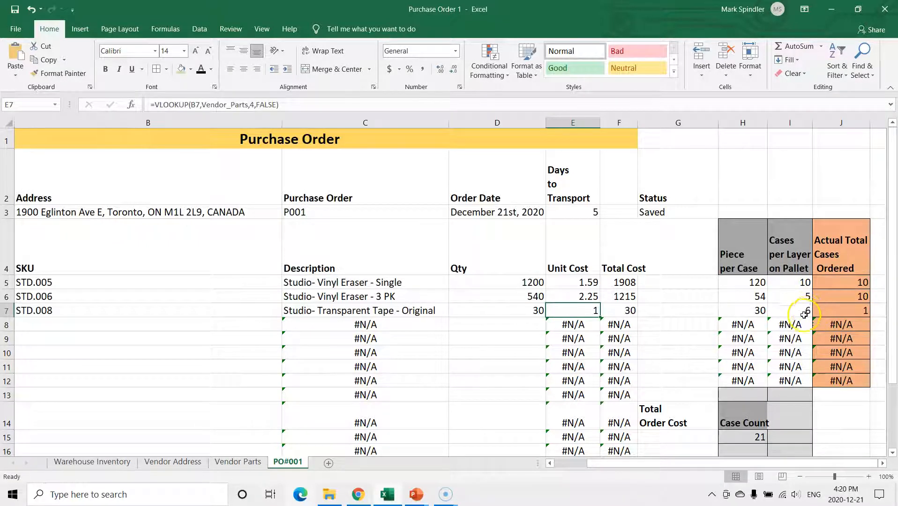
Change the order quantity of the STD.008 item on line 3 to 180
left_click(509, 311)
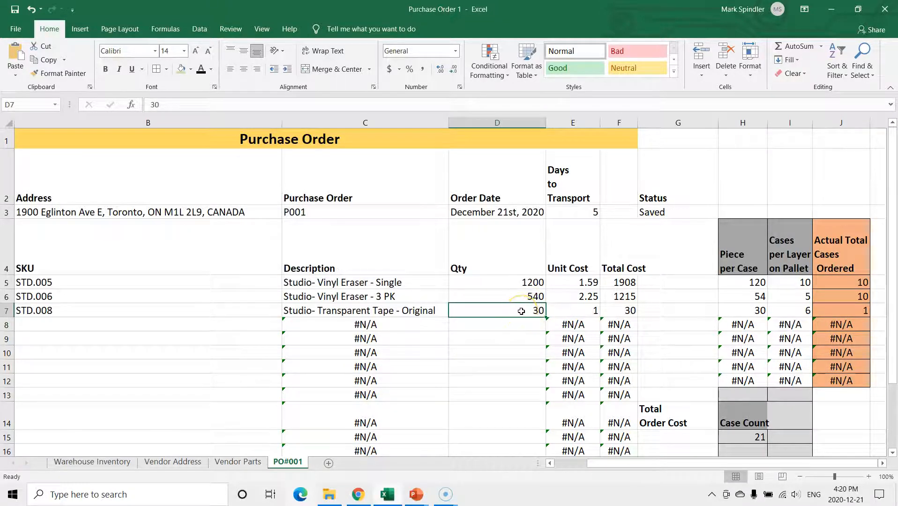
type("18")
key("Tab")
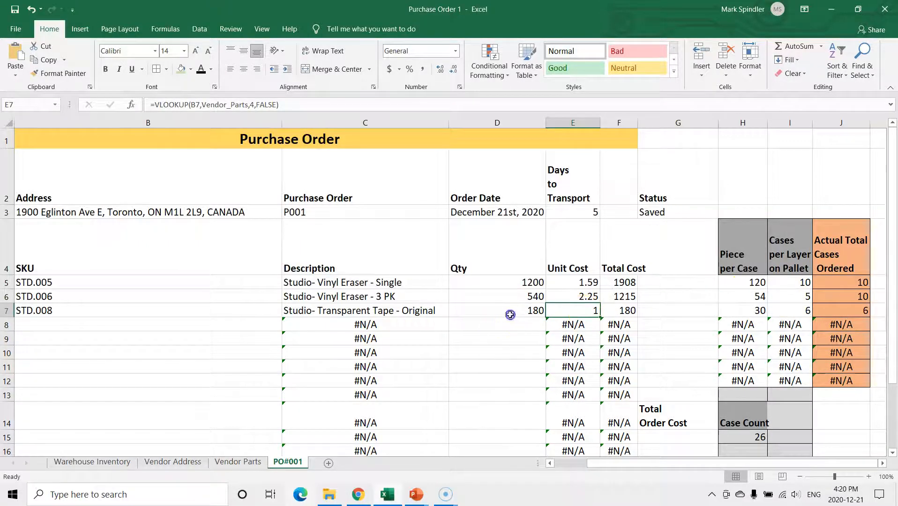
Set the order quantity of the STD.008 item on line 3 to 540
left_click(510, 313)
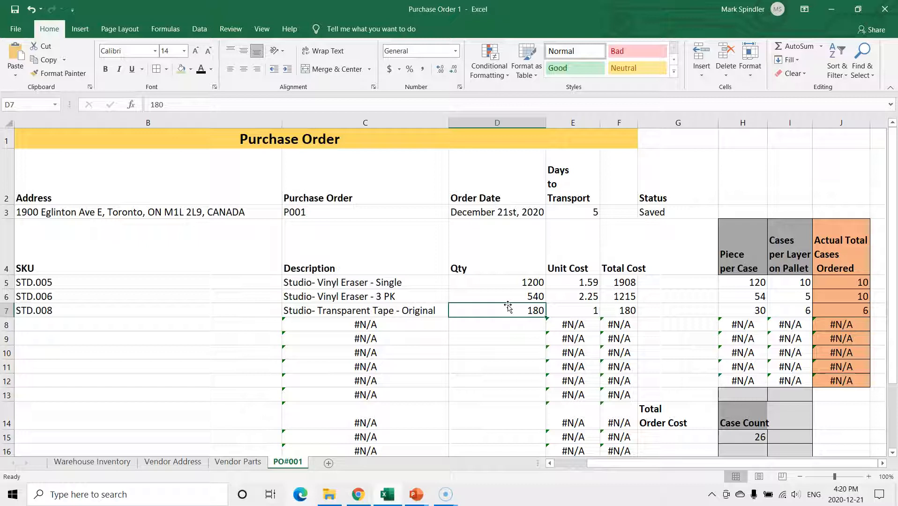
left_click(503, 310)
left_click(505, 312)
type("540")
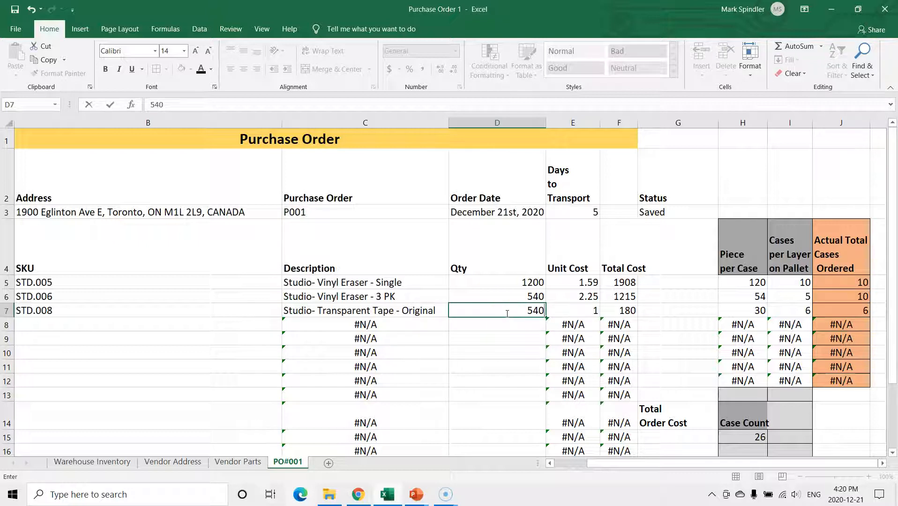
key("Tab")
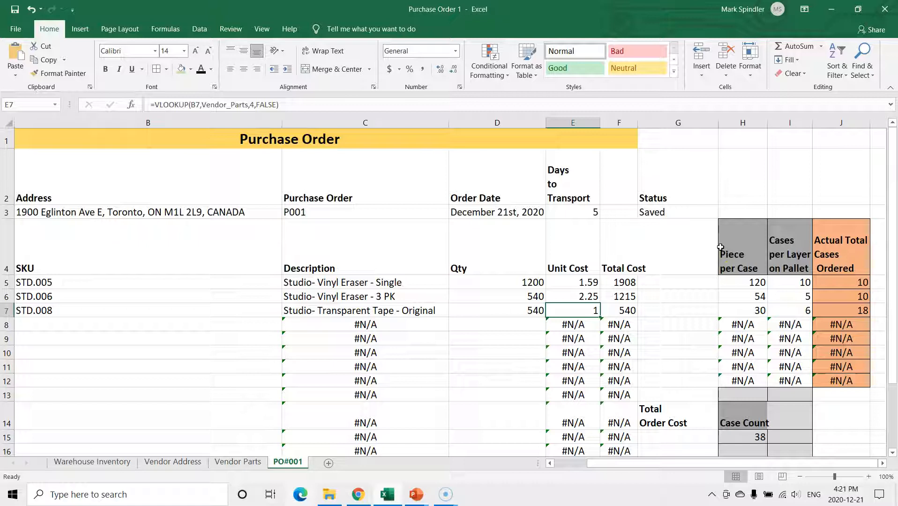
Calculate the Total Order Cost in cell G15 with the formula =sum(F5:F7), adding the total costs of the three order lines
scroll(519, 311, "down", 2)
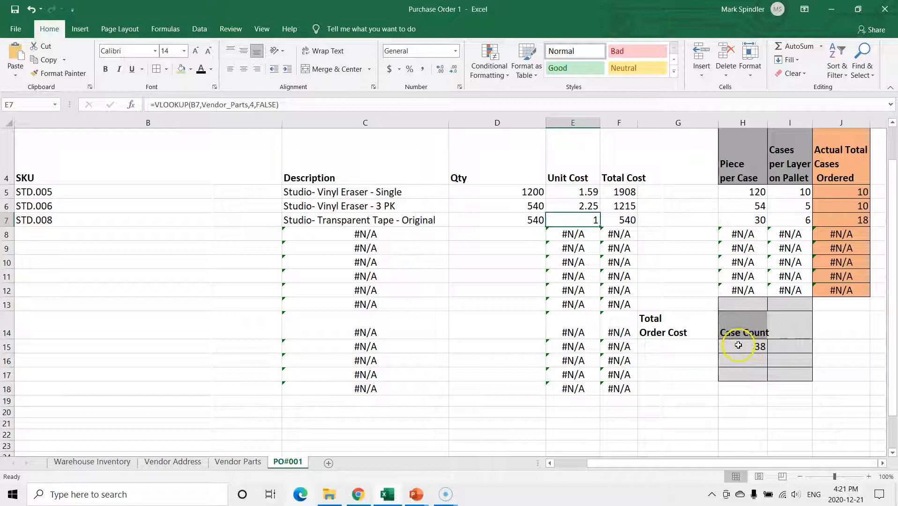
scroll(745, 349, "up", 1)
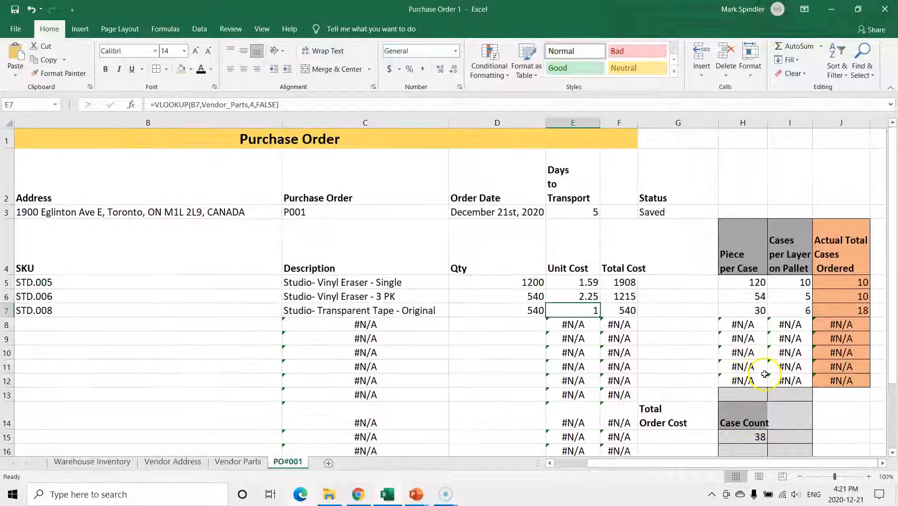
scroll(750, 357, "down", 1)
scroll(748, 351, "up", 1)
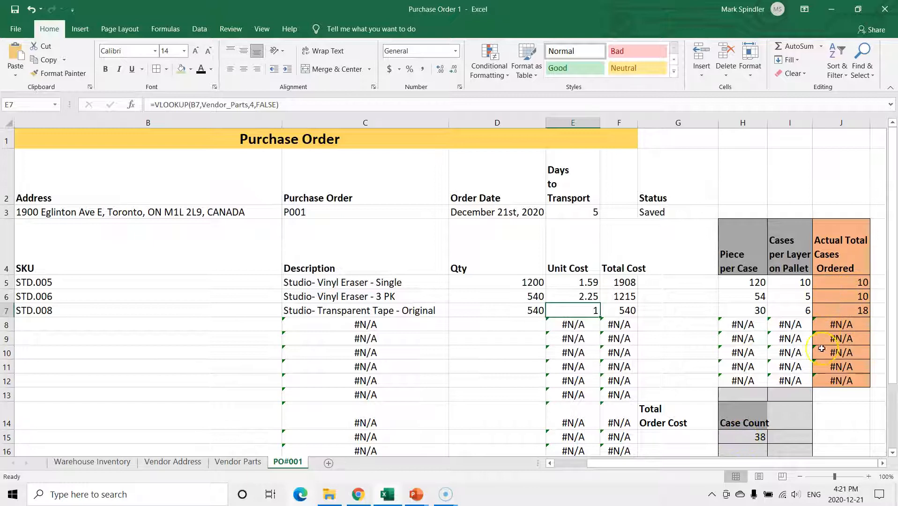
scroll(731, 366, "down", 1)
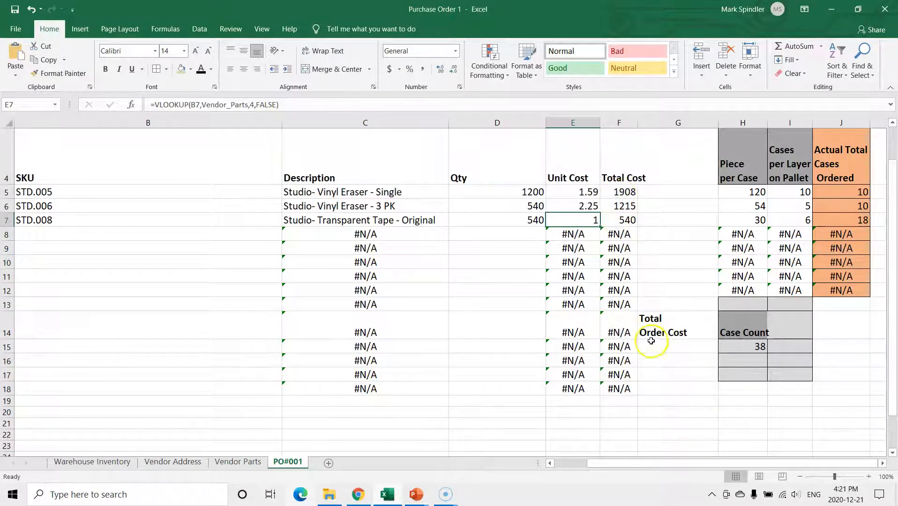
left_click(652, 345)
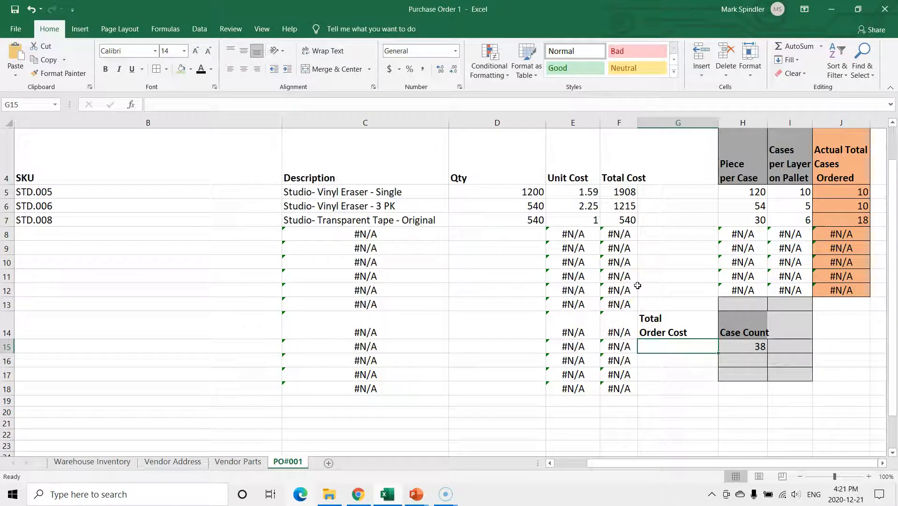
type("=")
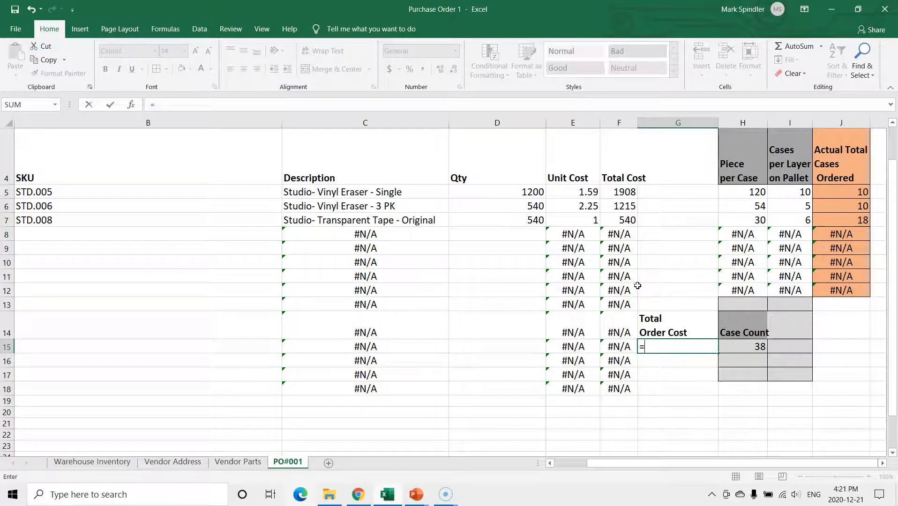
type("sum")
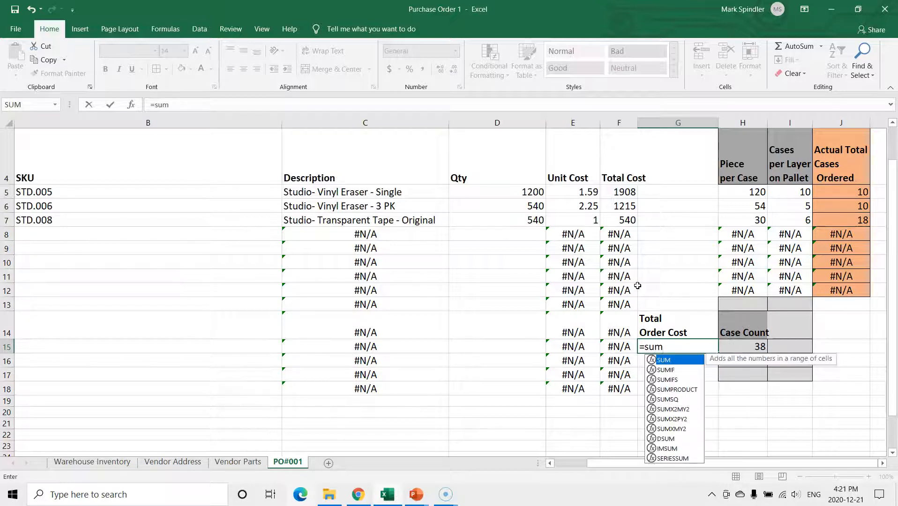
type("(")
left_click_drag(617, 192, 624, 232)
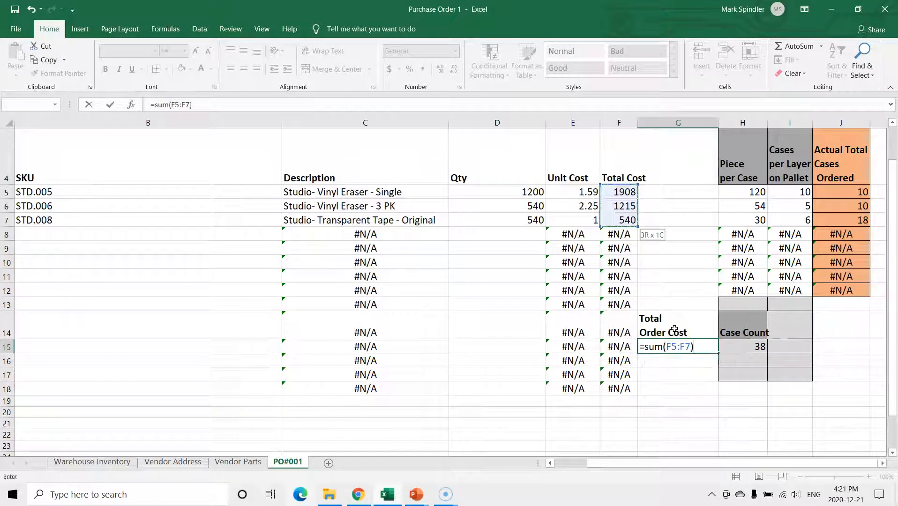
key("Tab")
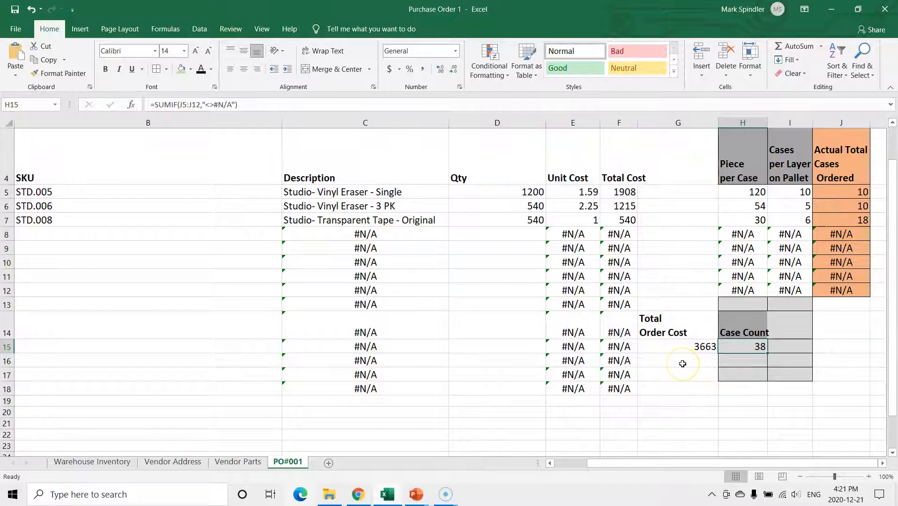
Set the purchase order's status to Issued
scroll(682, 364, "up", 2)
scroll(732, 370, "down", 1)
scroll(623, 307, "up", 2)
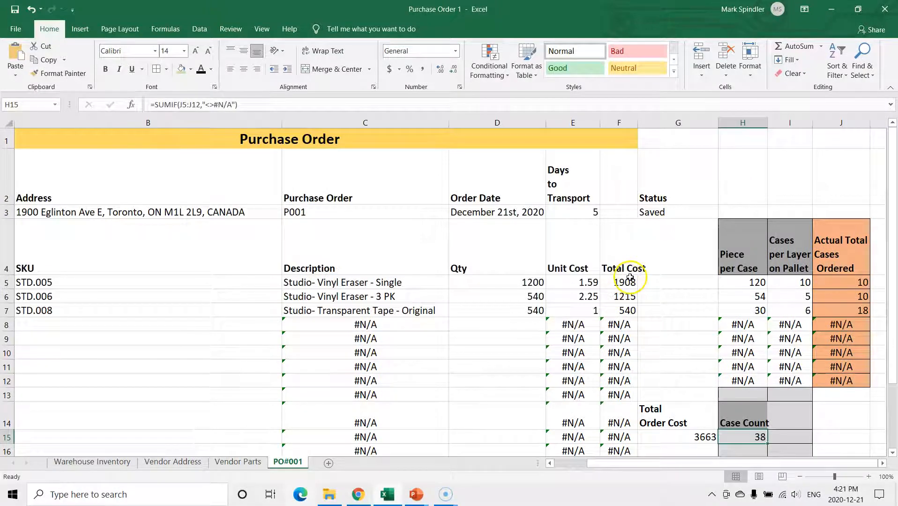
left_click(671, 213)
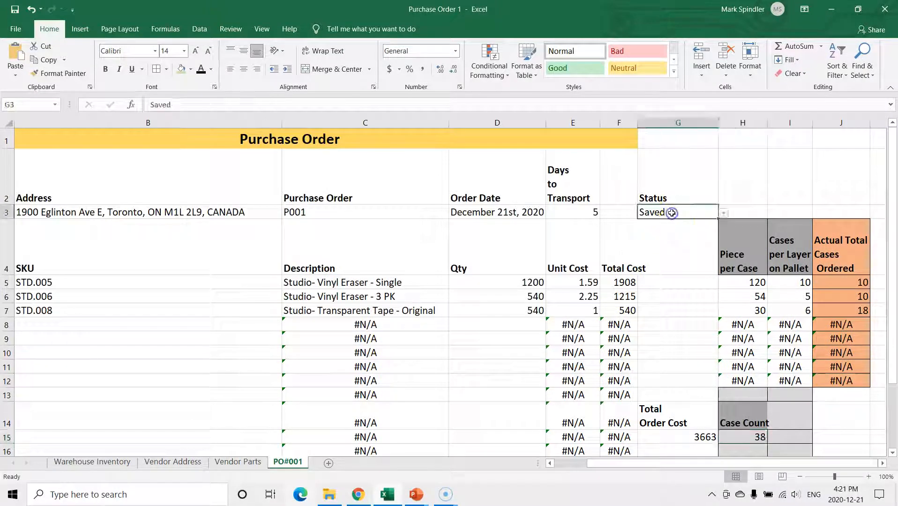
left_click(724, 214)
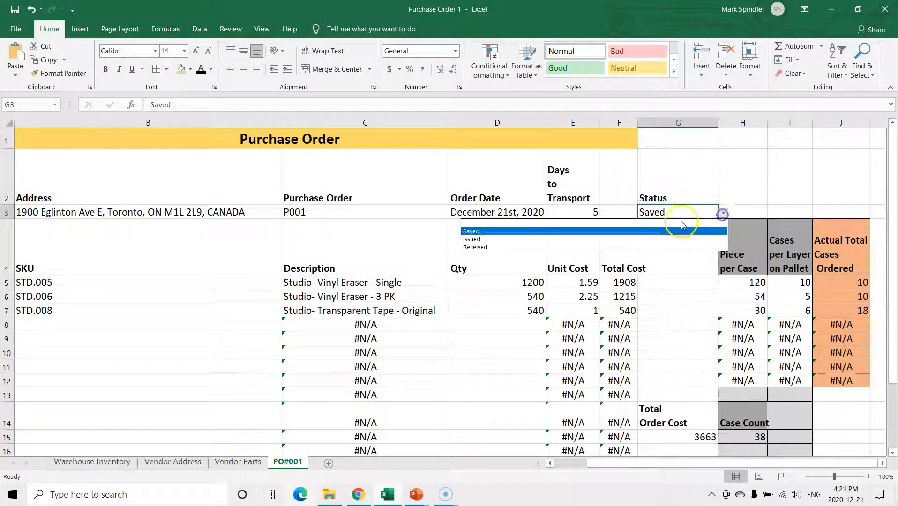
left_click(480, 230)
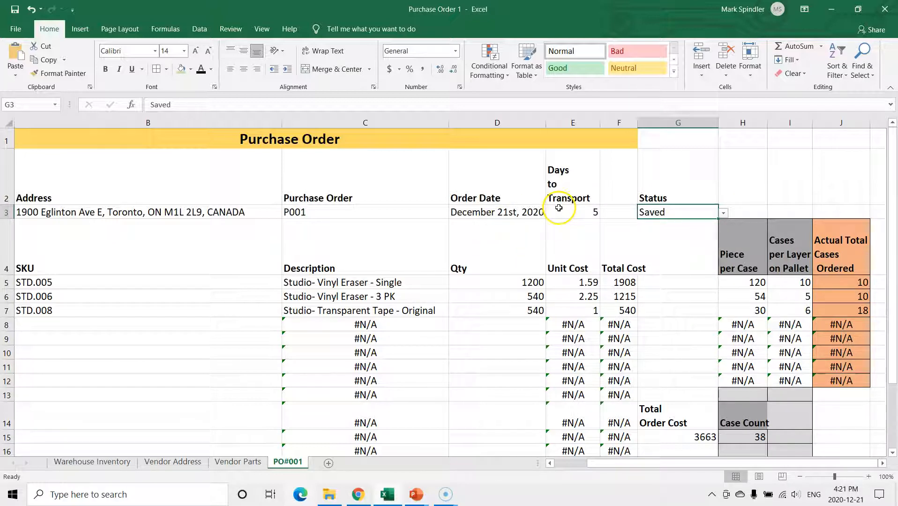
left_click(724, 214)
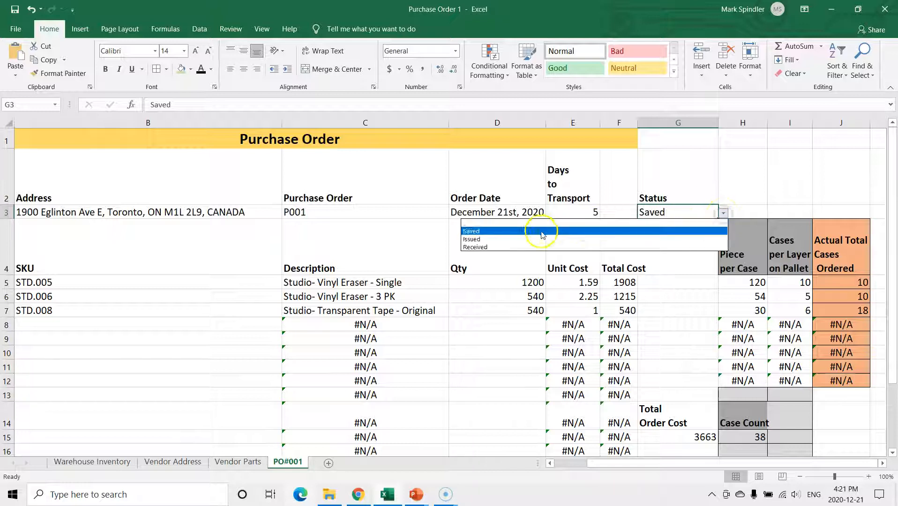
left_click(506, 239)
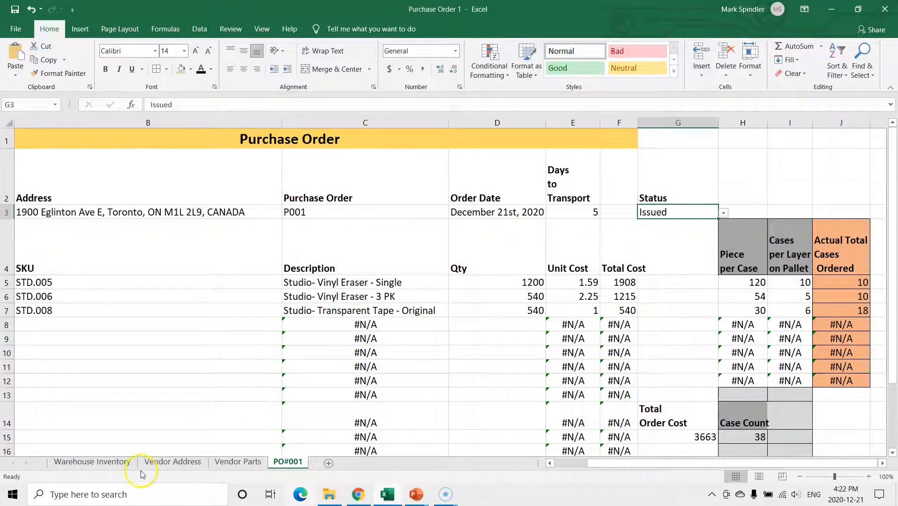
Examine the stock status column and the Receiving table on the Warehouse Inventory sheet
left_click(101, 464)
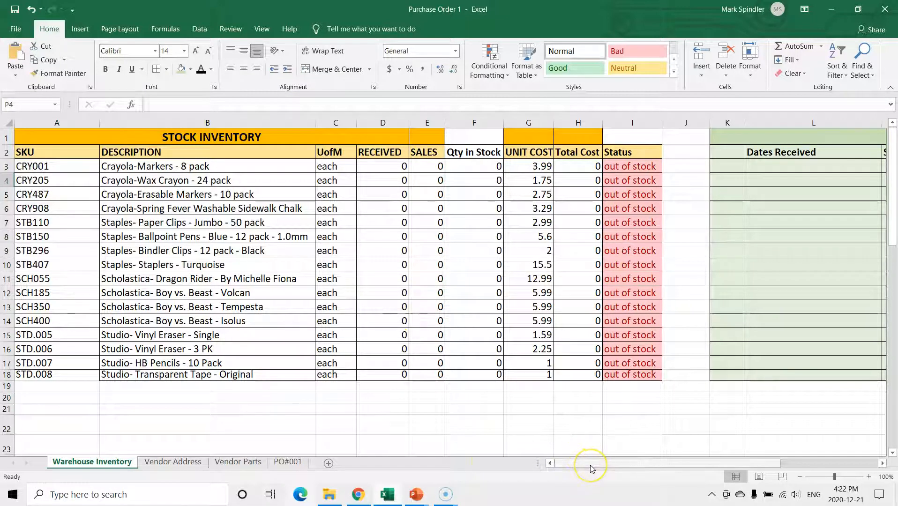
left_click_drag(591, 468, 665, 455)
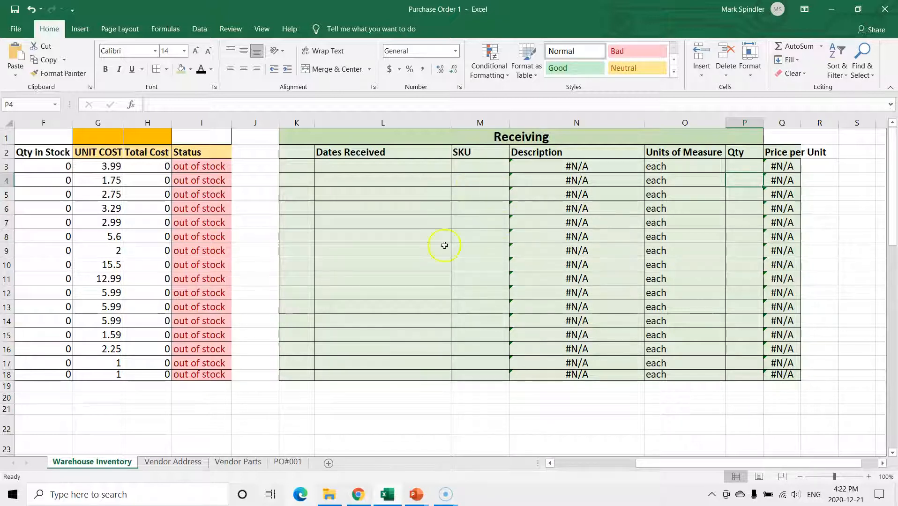
mouse_move(694, 464)
left_mouse_down()
mouse_move(563, 449)
mouse_move(684, 450)
left_mouse_up()
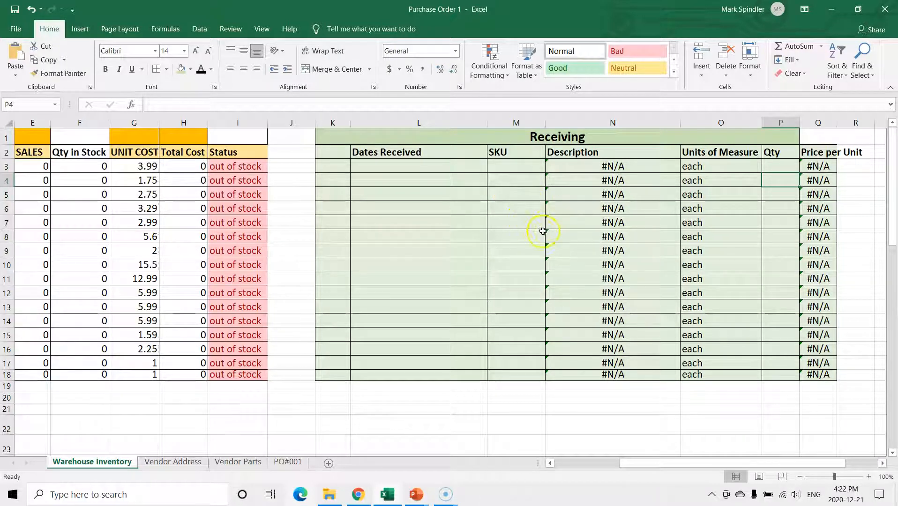
left_click_drag(689, 464, 668, 455)
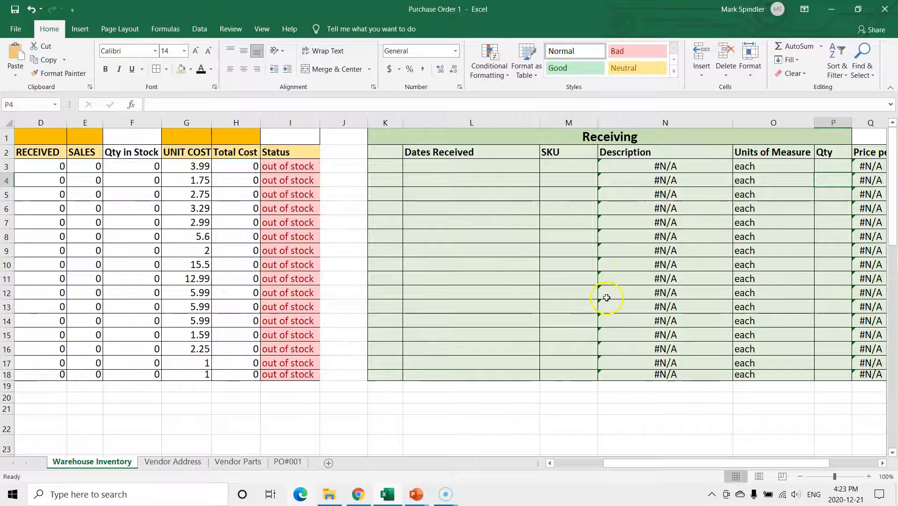
Record the first received item from purchase order P001 in row 3 of the Receiving table: SKU STD.005, quantity 1200
left_click(288, 464)
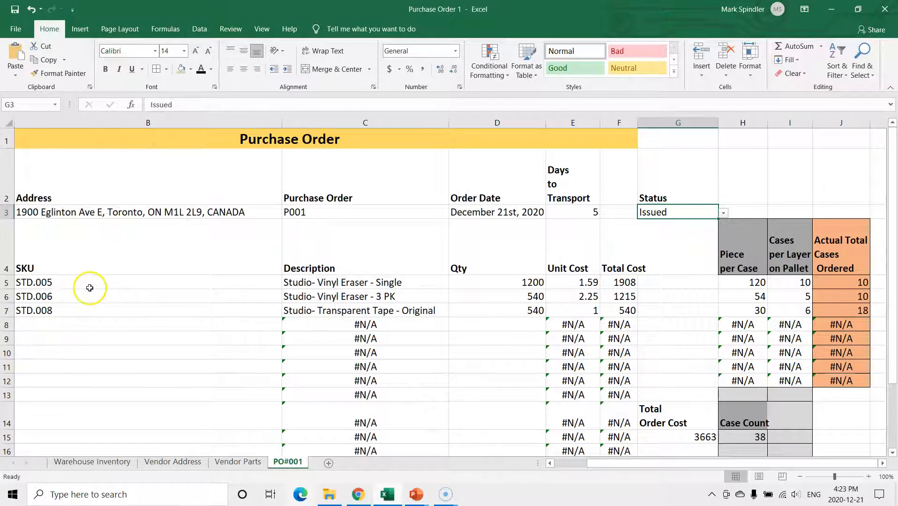
left_click_drag(611, 464, 434, 465)
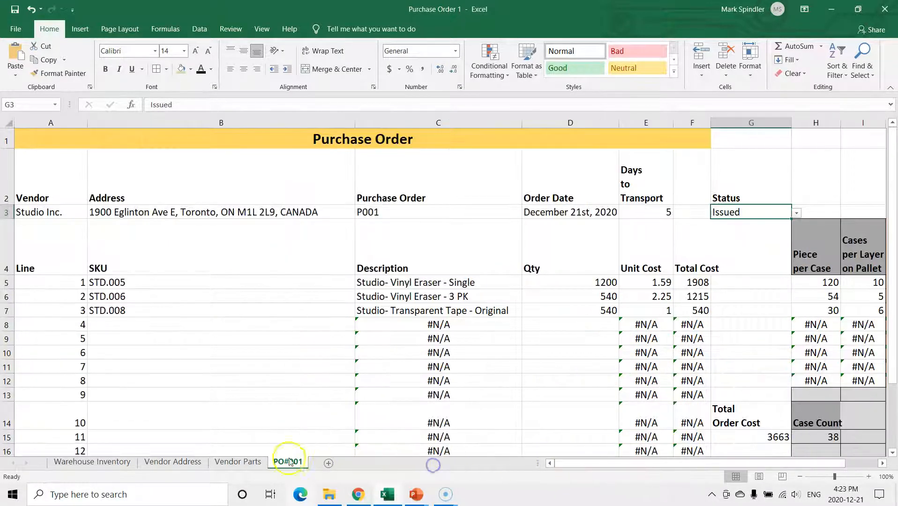
left_click(112, 466)
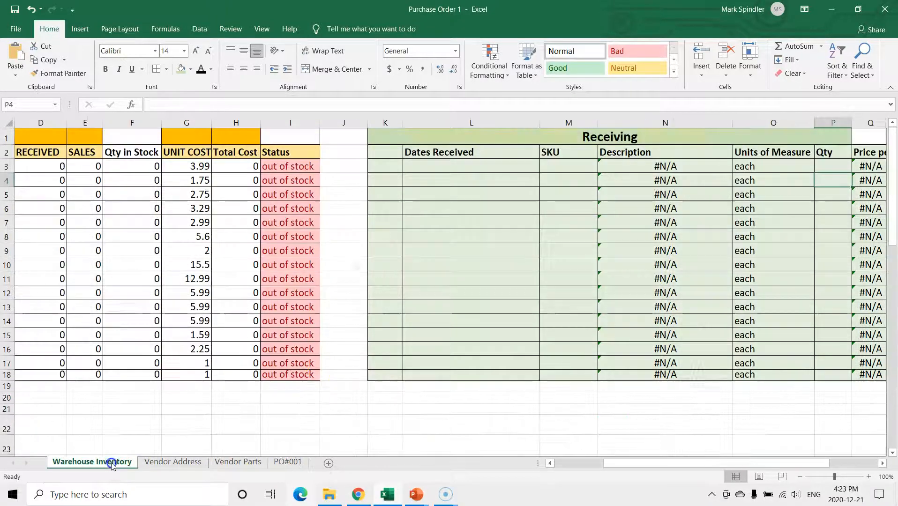
left_click(563, 167)
left_click(602, 167)
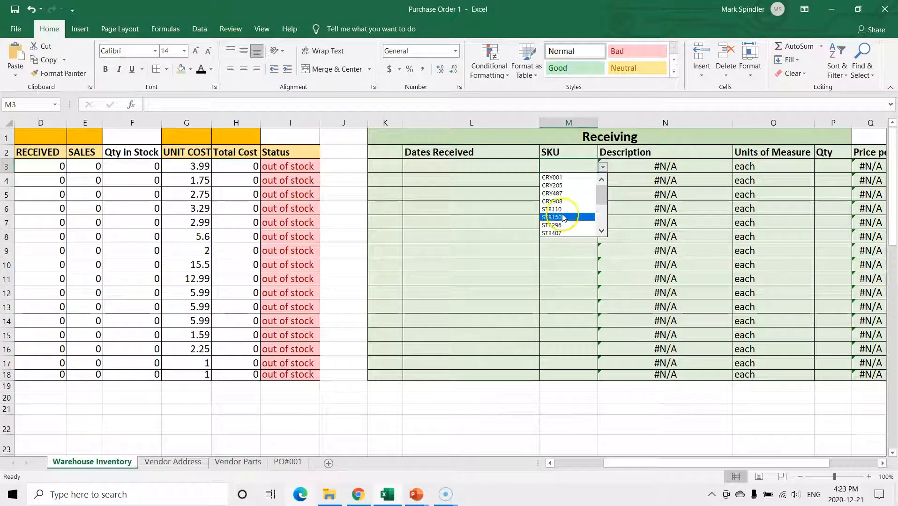
left_click_drag(600, 201, 593, 232)
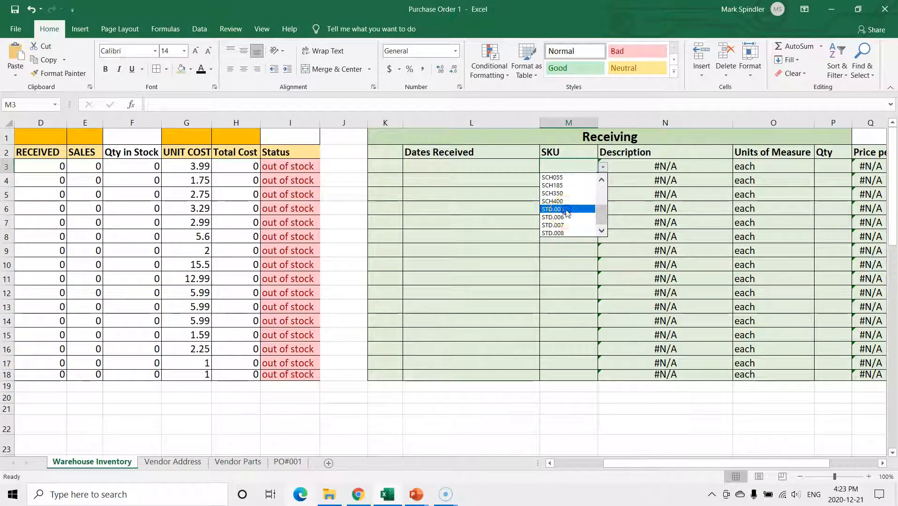
left_click(567, 213)
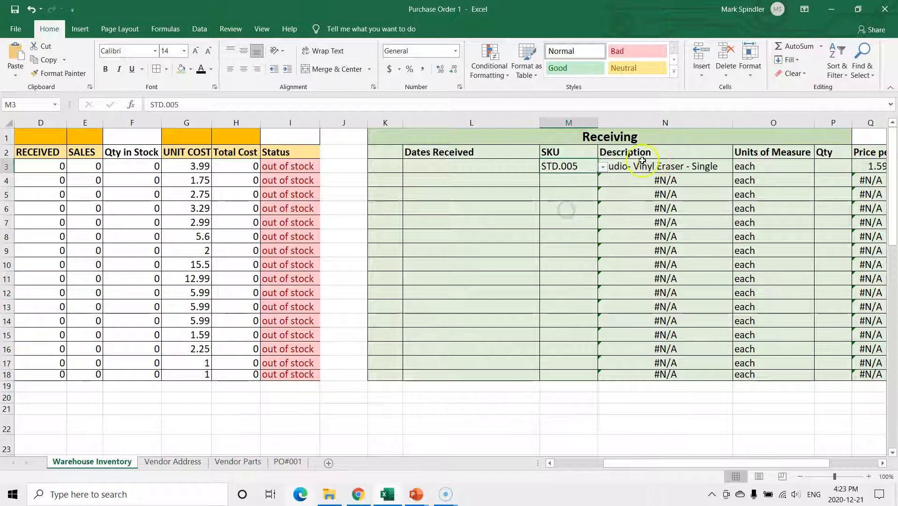
left_click(827, 168)
type("1200")
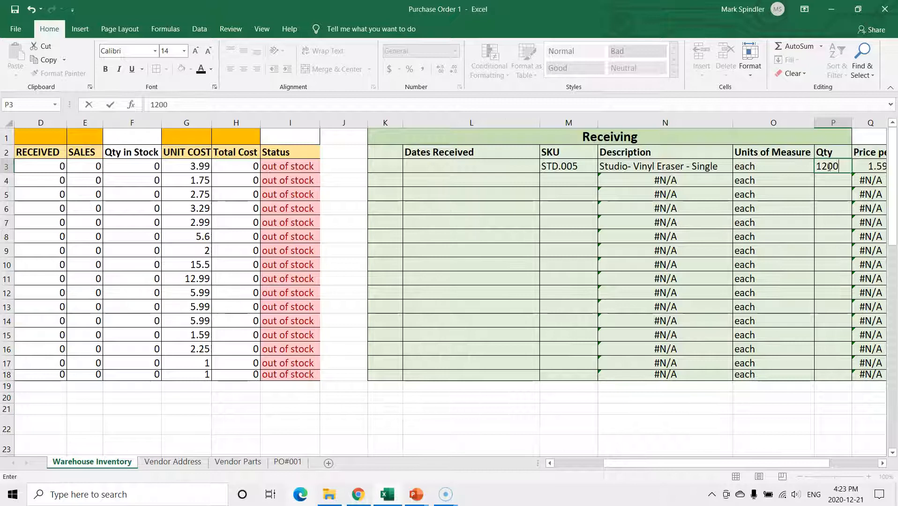
key("Tab")
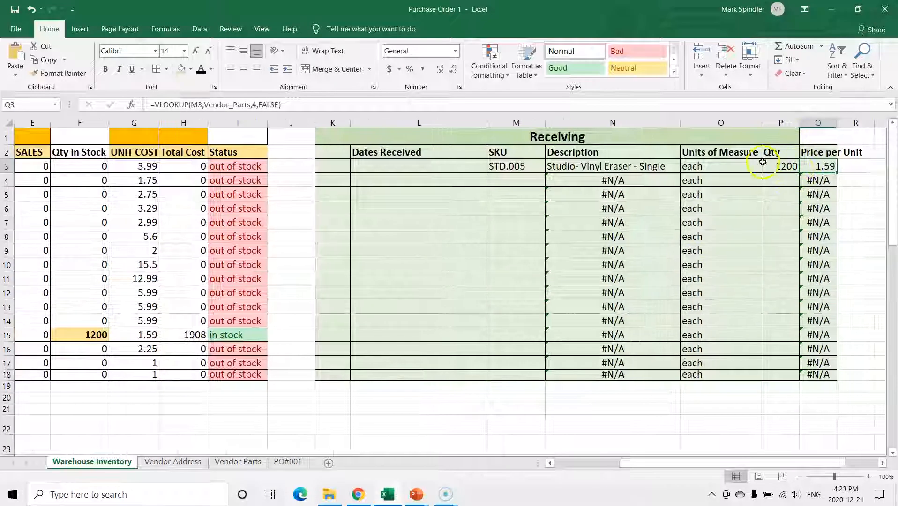
Record the order's second item in row 4 of the Receiving table: SKU STD.006 with a quantity of 540
left_click_drag(774, 464, 686, 462)
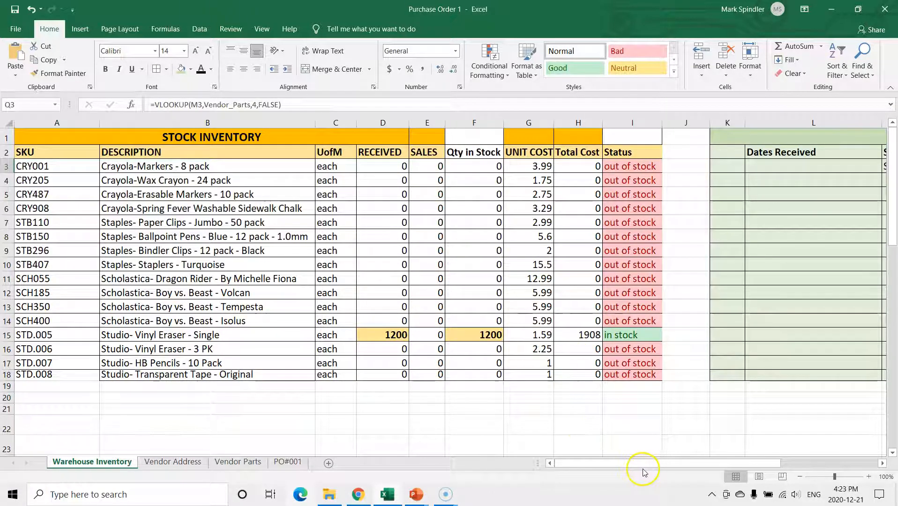
left_click_drag(645, 465, 694, 463)
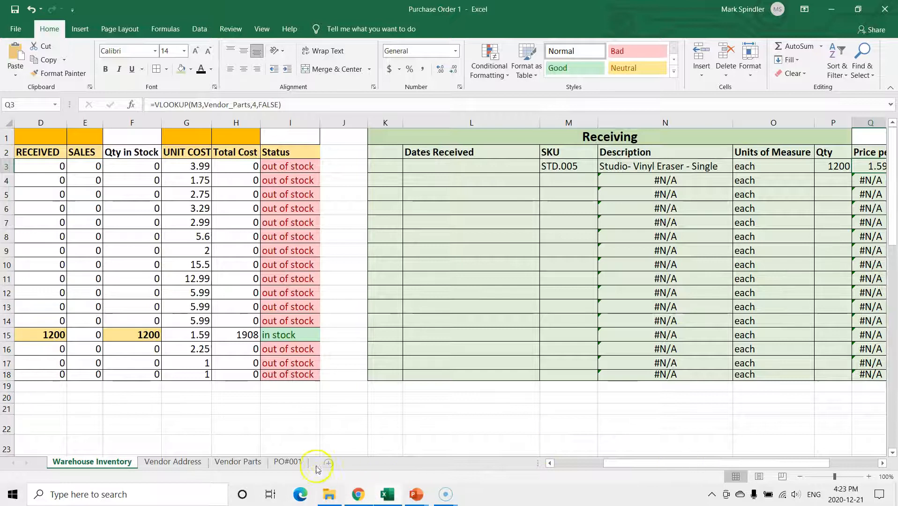
left_click(287, 462)
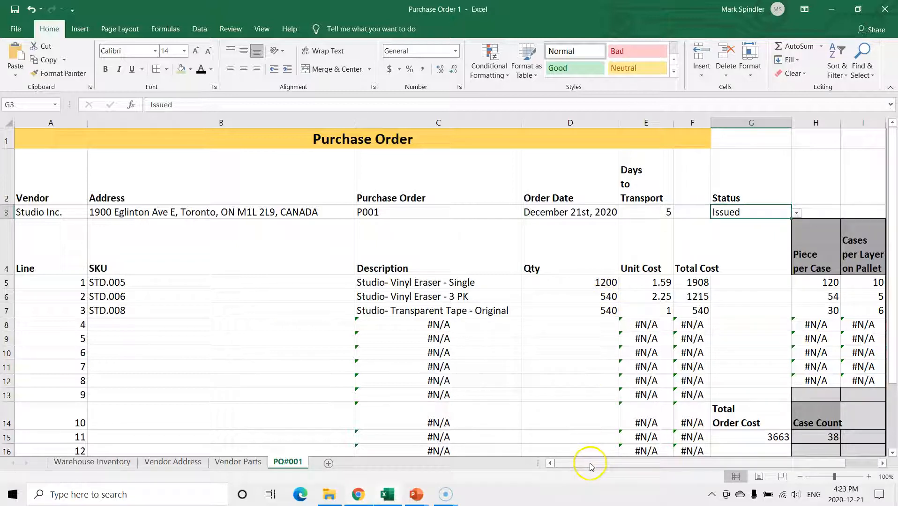
left_click(113, 463)
left_click(557, 182)
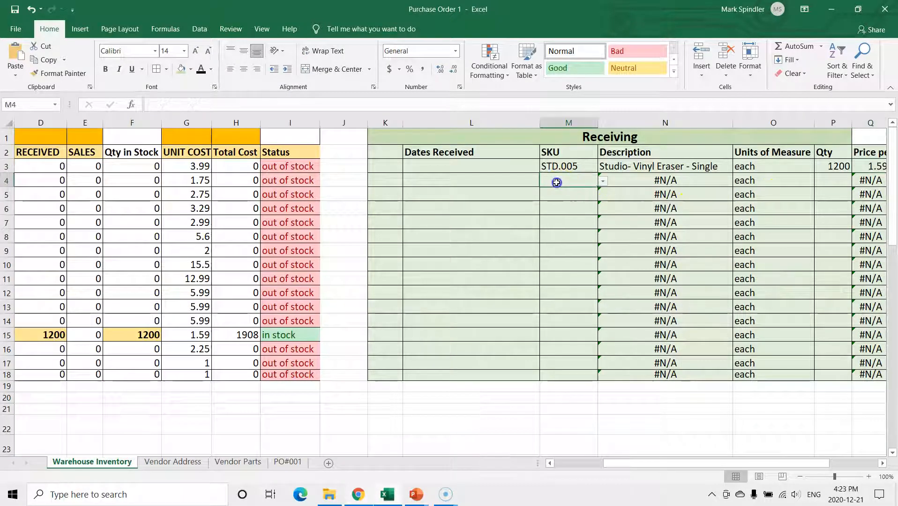
left_click(604, 182)
left_click_drag(601, 216, 599, 247)
left_click(555, 231)
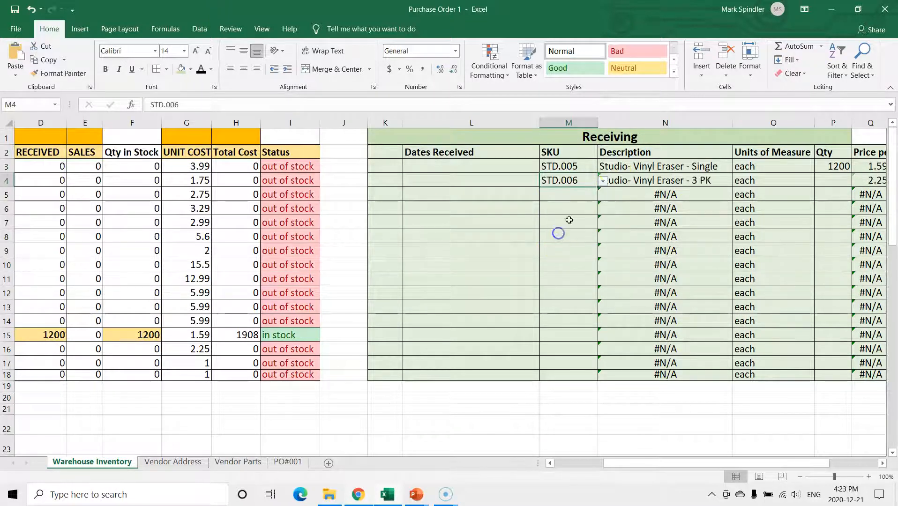
left_click(833, 182)
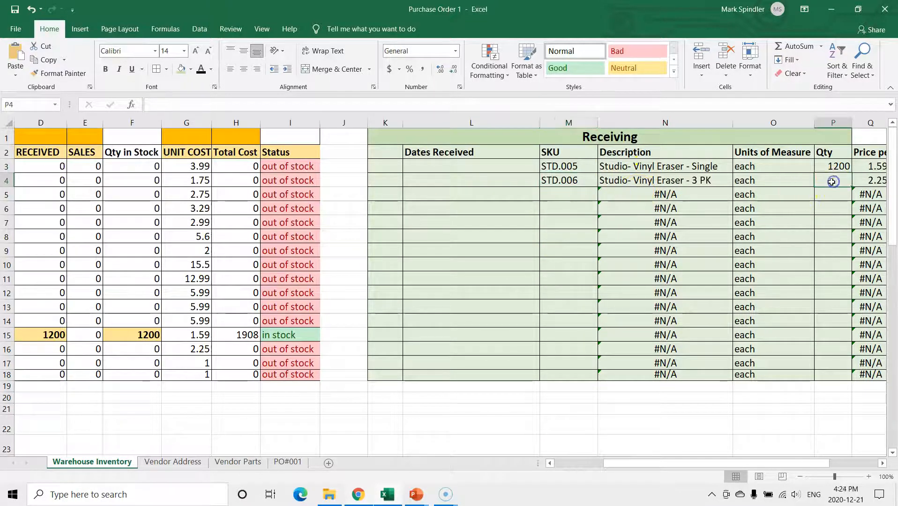
type("540")
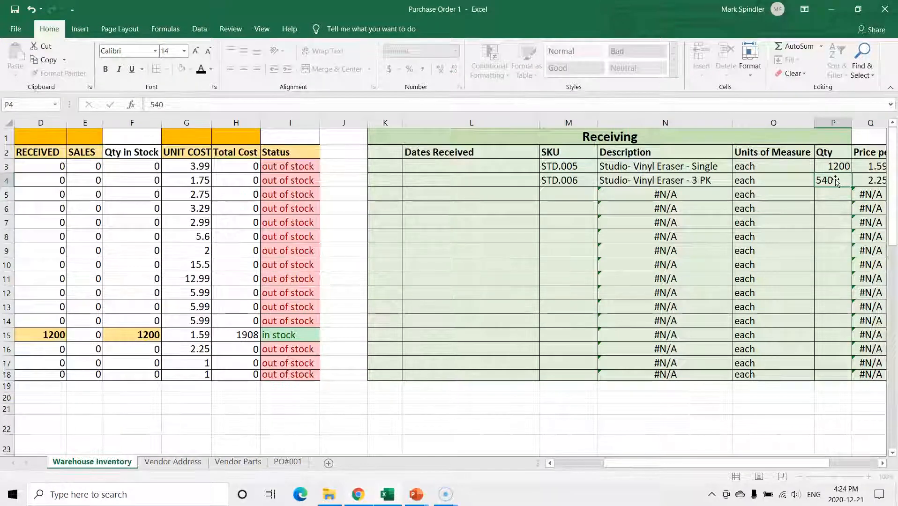
key("Tab")
Record the order's third item in row 5 of the Receiving table, SKU STD.008 with quantity 540, and review the updated stock
left_click(285, 463)
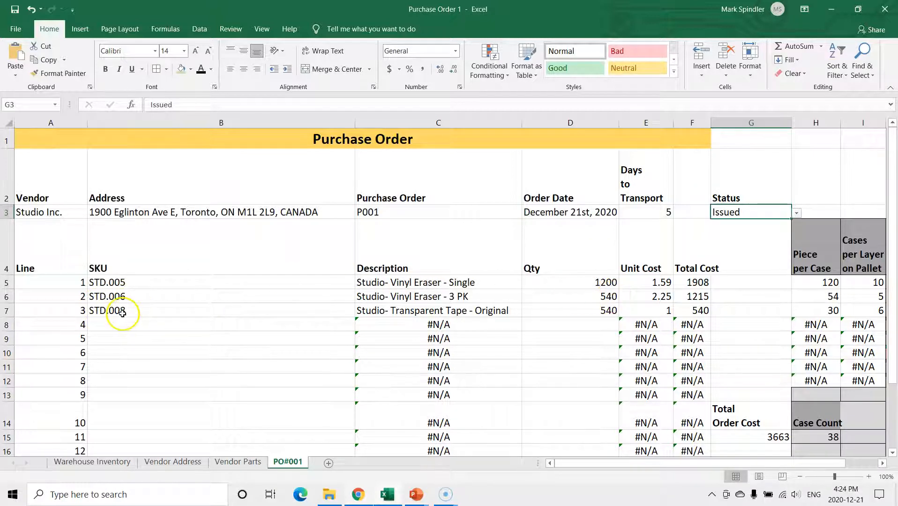
left_click(104, 464)
left_click(513, 195)
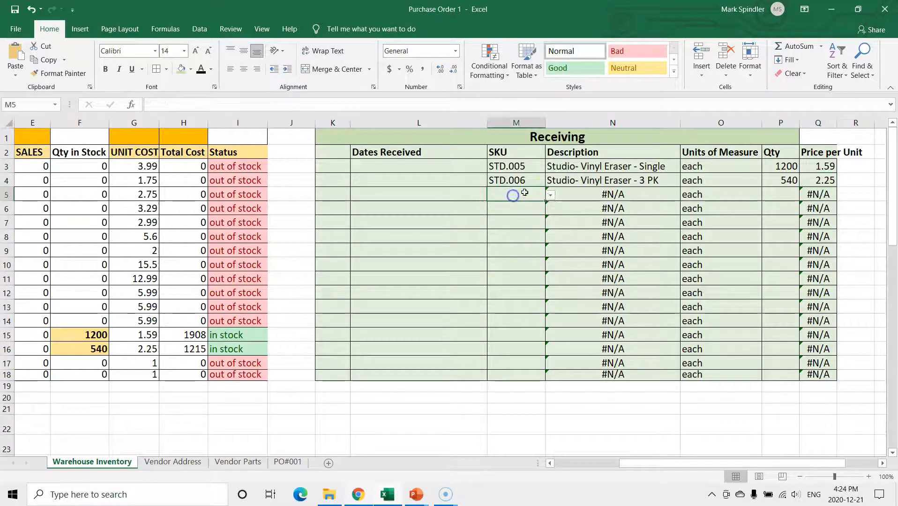
left_click(550, 196)
left_click_drag(549, 222, 549, 270)
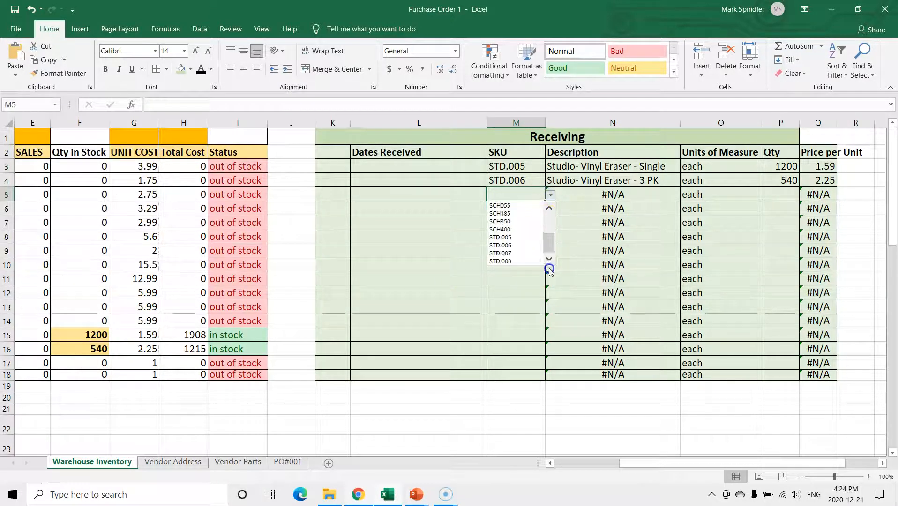
left_click(516, 262)
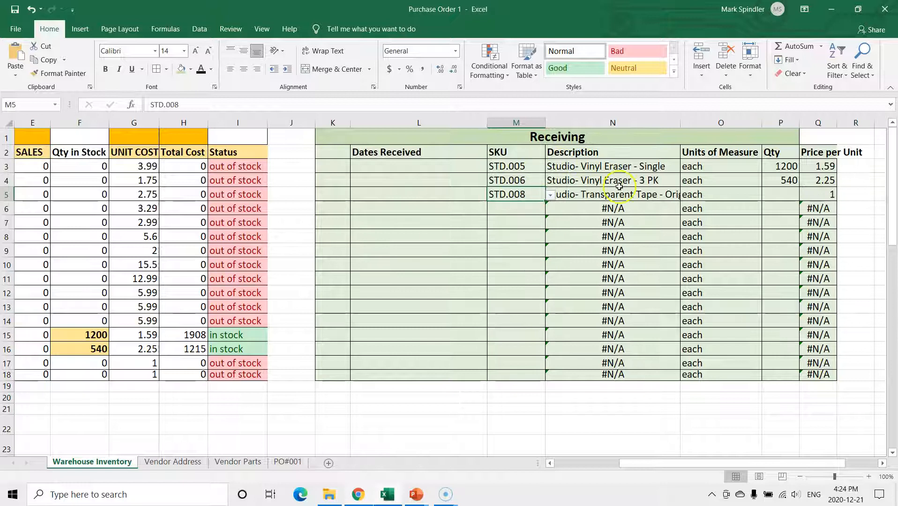
left_click(775, 202)
type("540")
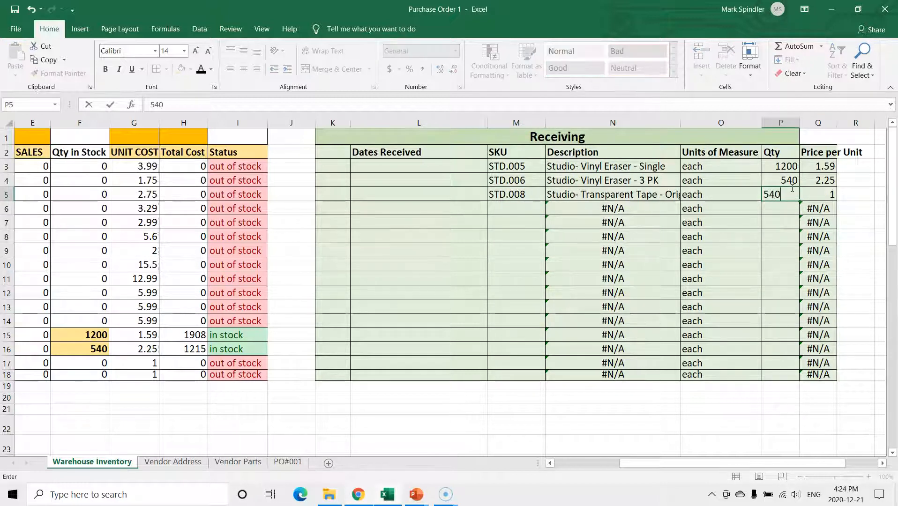
key("Tab")
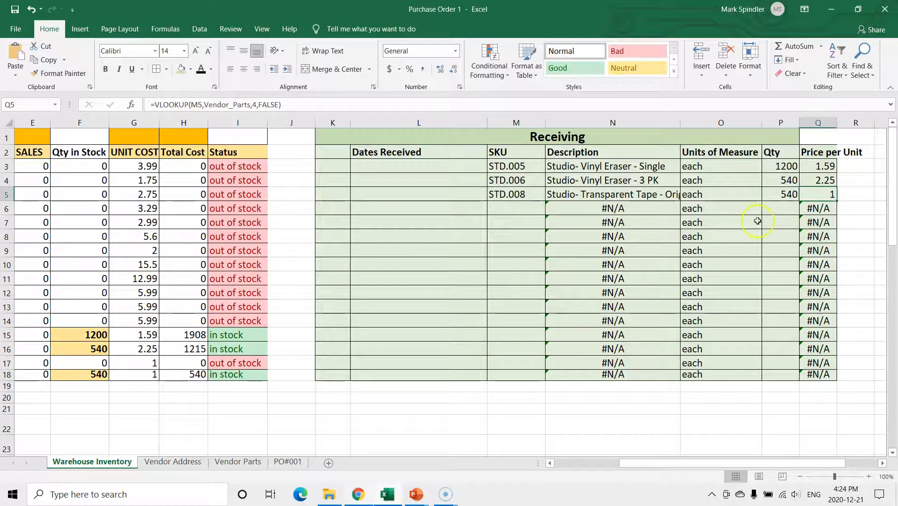
left_click_drag(802, 464, 670, 451)
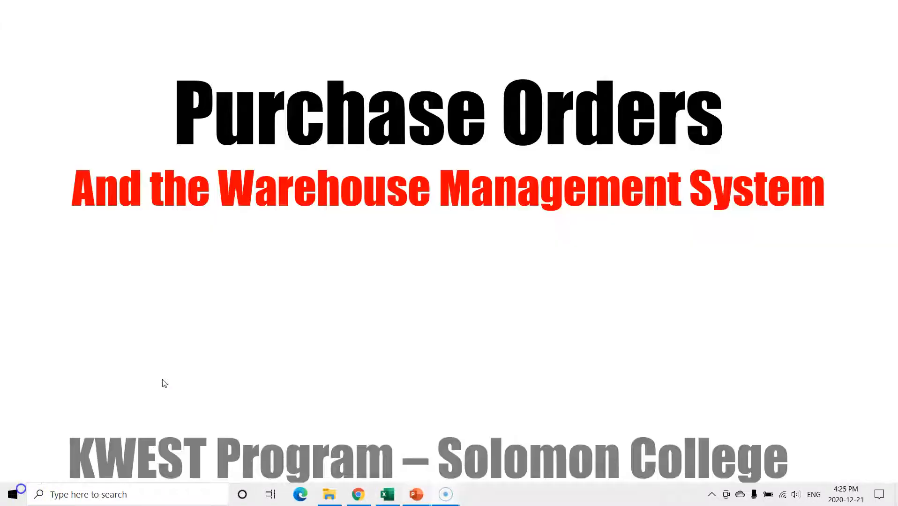
left_click(387, 297)
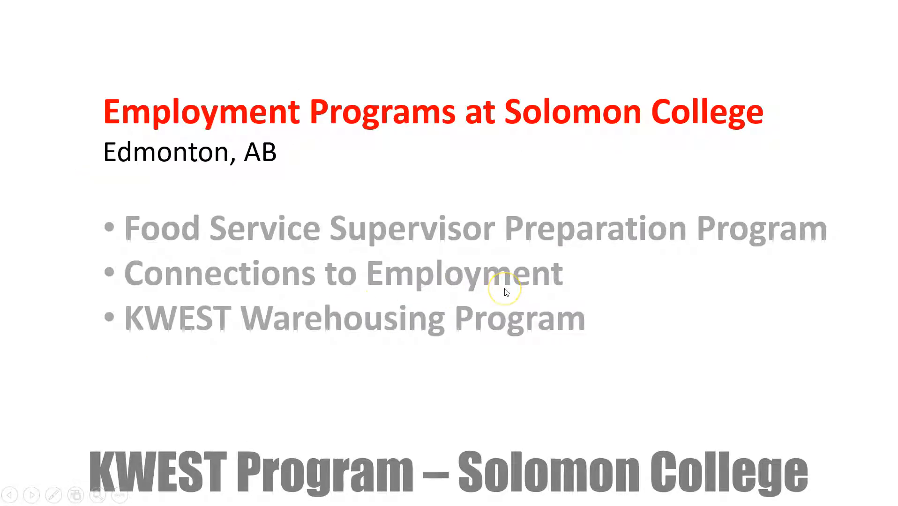